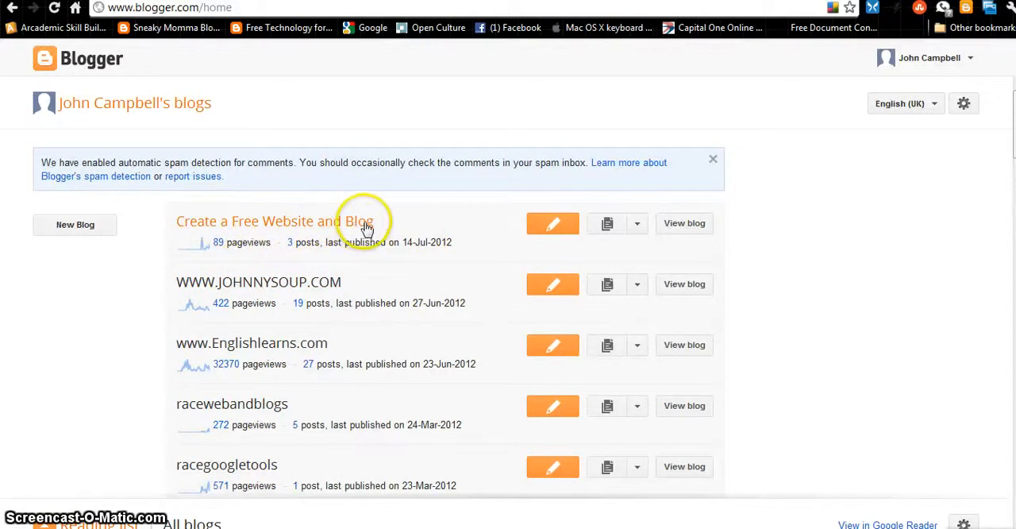
# Open the layout of the "Create a Free Website and Blog" blog and start adding a gadget above Translate
pyautogui.click(637, 223)
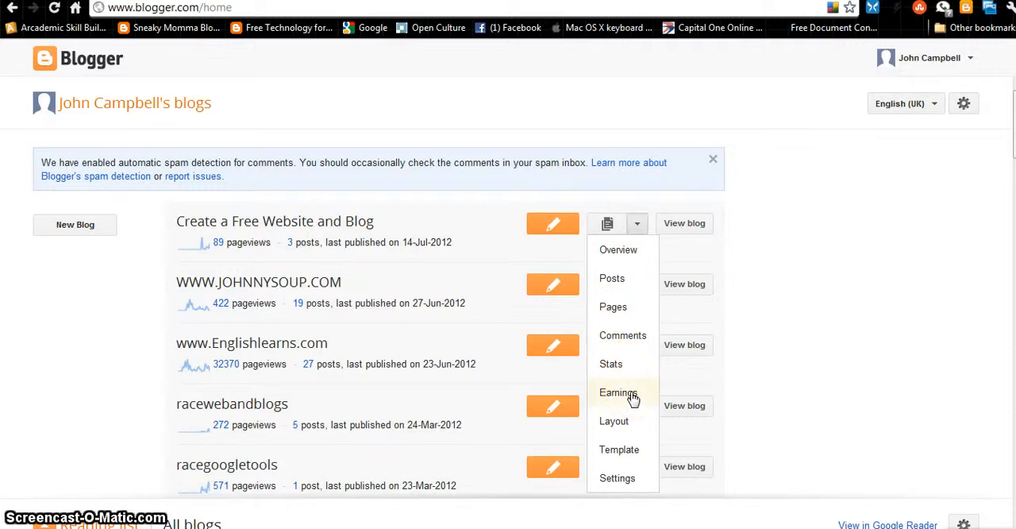
pyautogui.click(627, 427)
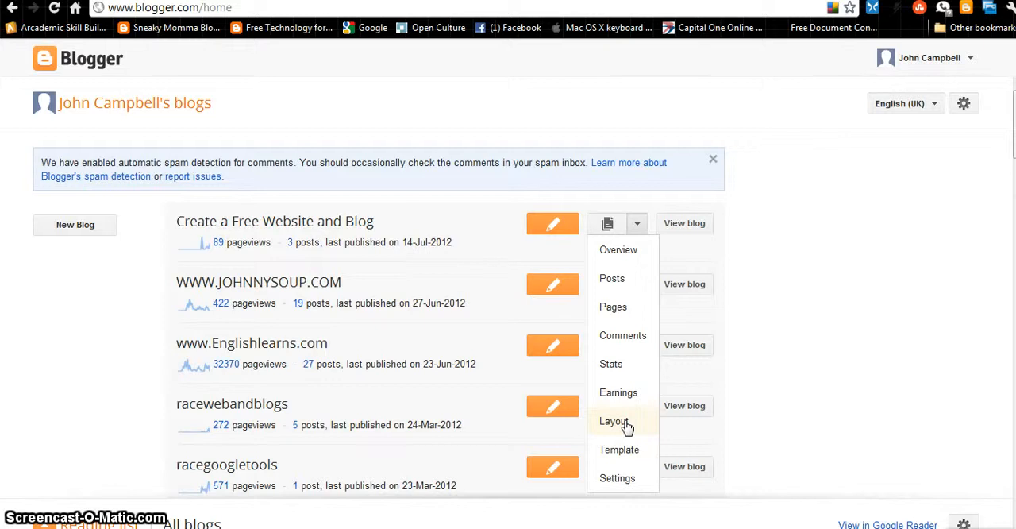
pyautogui.click(615, 422)
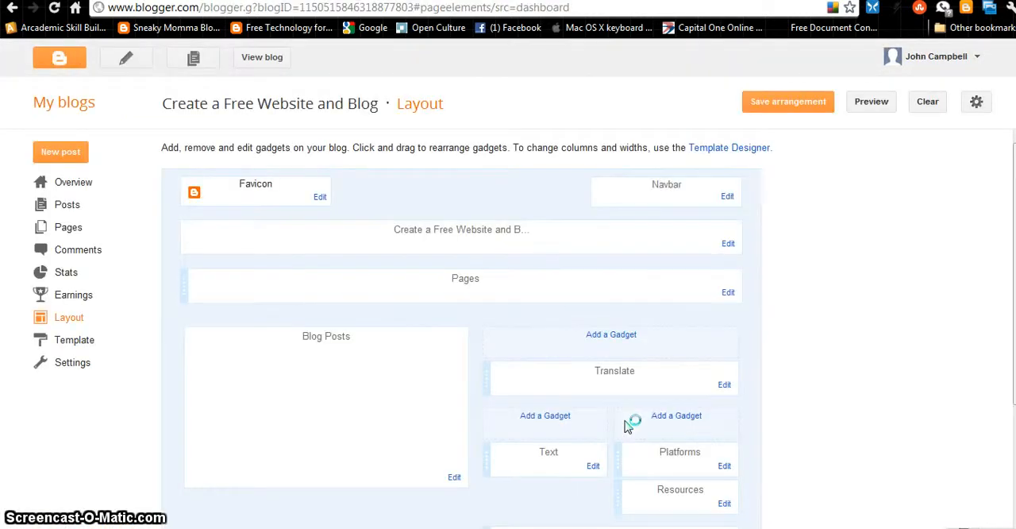
pyautogui.scroll(-3, 579, 250)
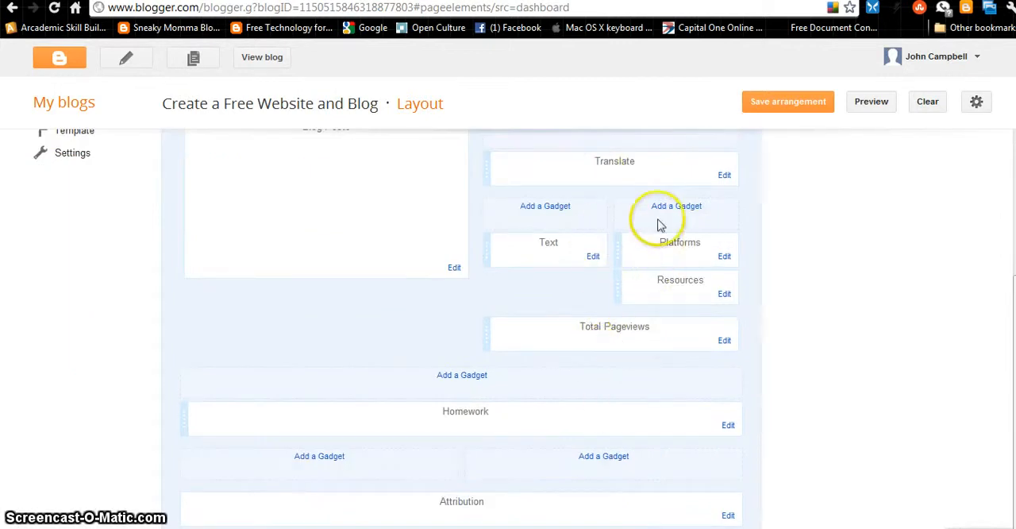
pyautogui.scroll(3, 658, 297)
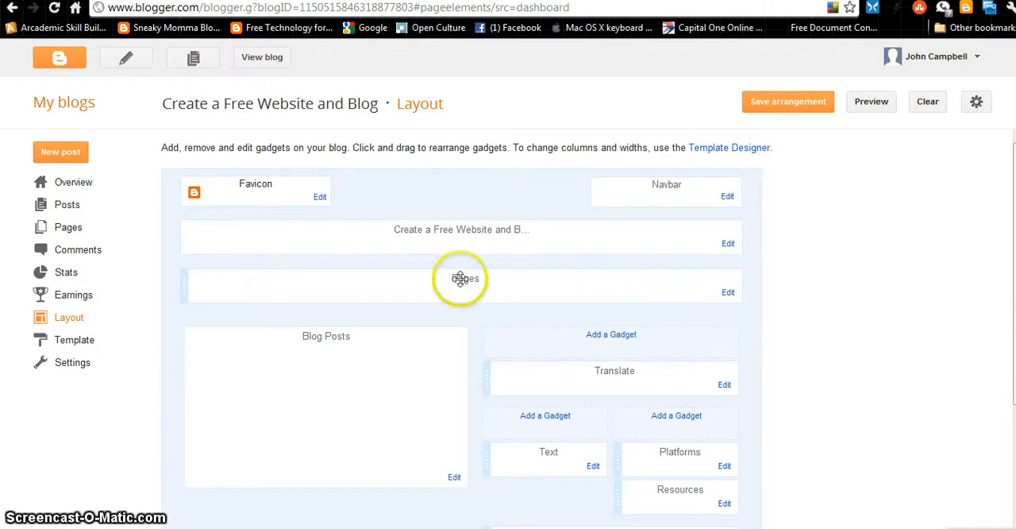
pyautogui.scroll(-3, 605, 282)
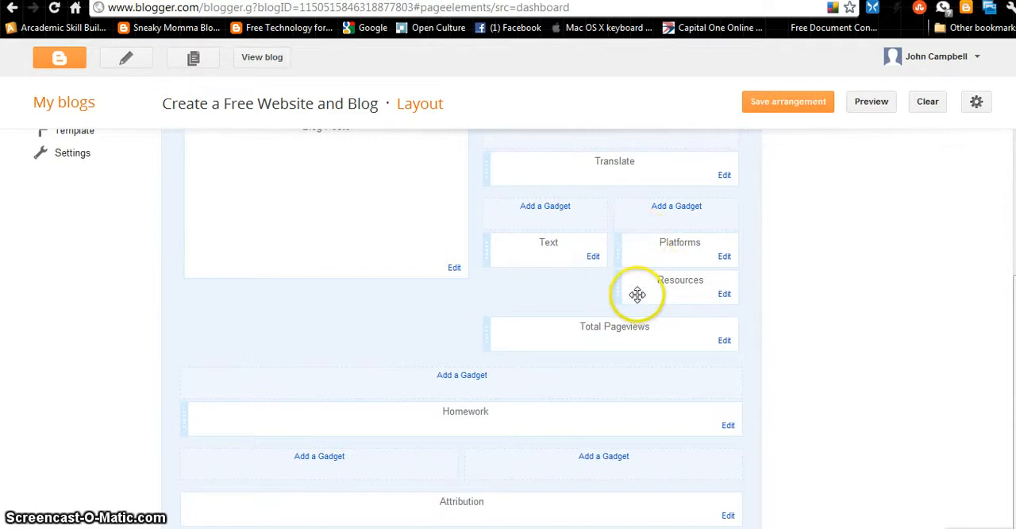
pyautogui.scroll(3, 638, 295)
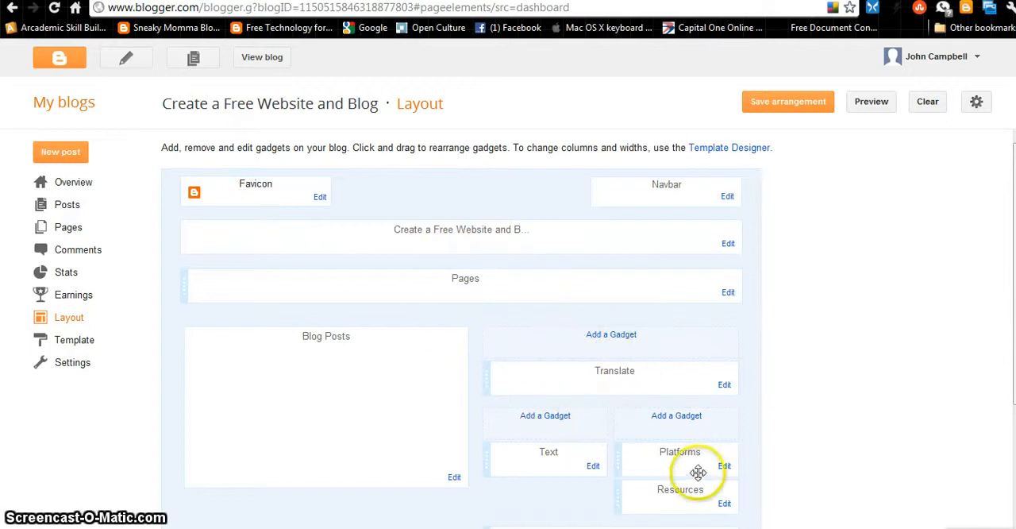
pyautogui.click(612, 337)
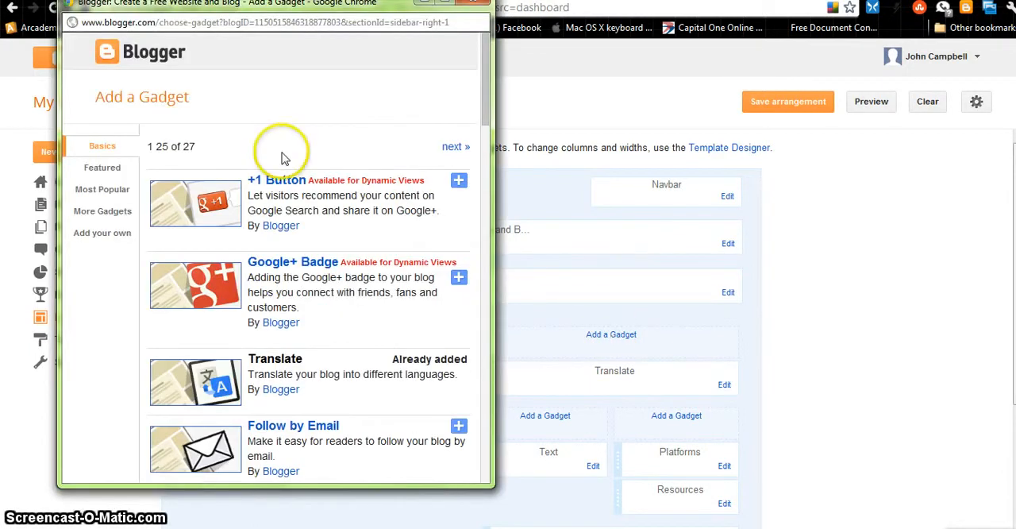
# Look through the list of basic gadgets that can be added to the blog
pyautogui.scroll(-20, 283, 230)
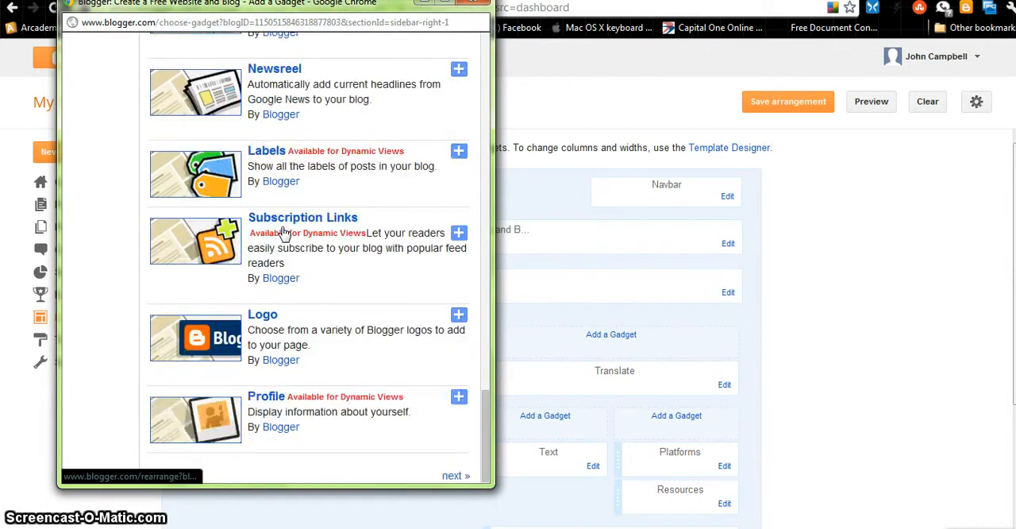
pyautogui.scroll(8, 285, 235)
pyautogui.scroll(10, 285, 236)
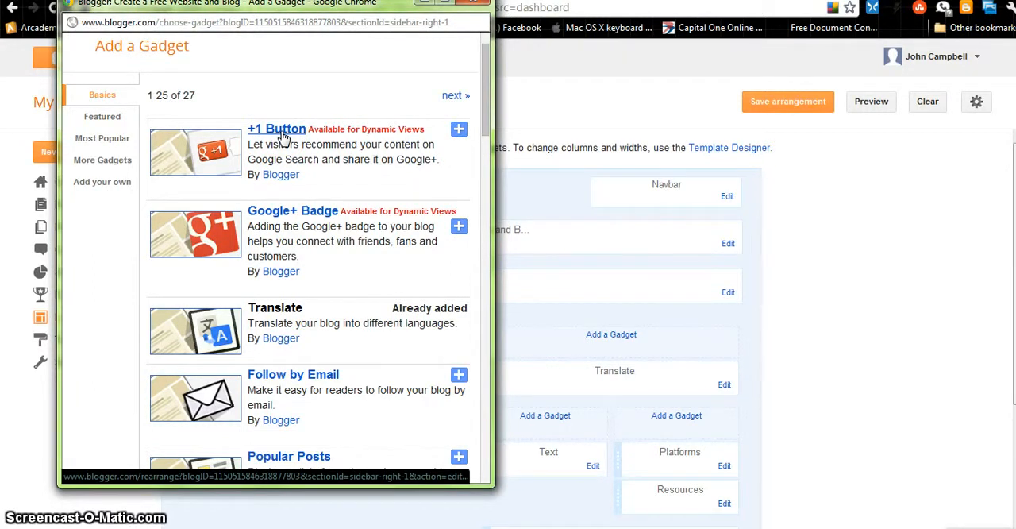
pyautogui.click(294, 215)
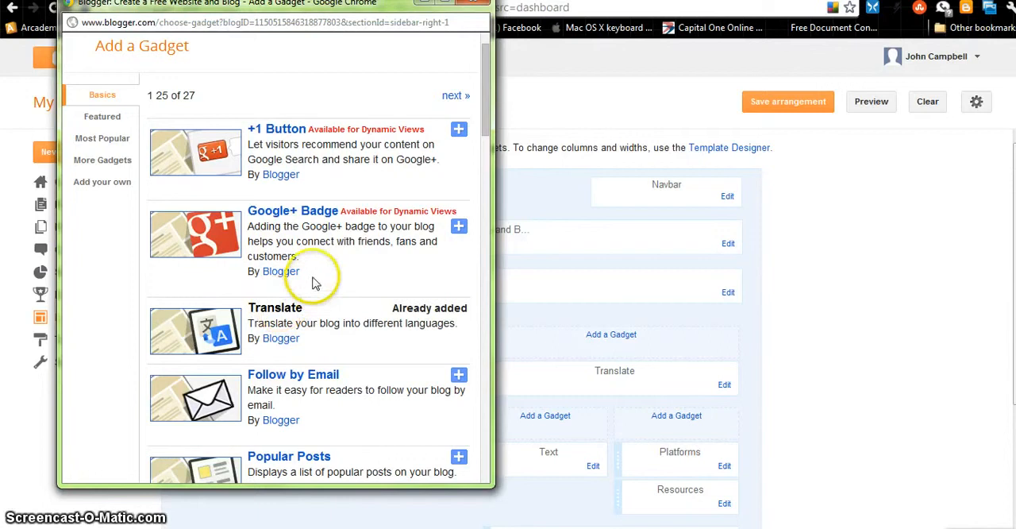
pyautogui.scroll(-3, 317, 262)
pyautogui.scroll(3, 318, 135)
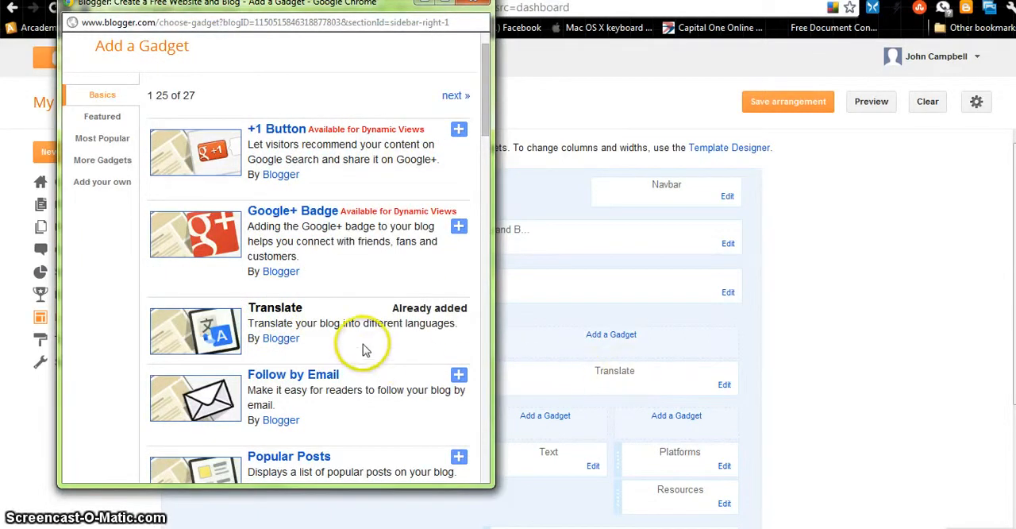
pyautogui.moveTo(487, 124); pyautogui.dragTo(487, 125)
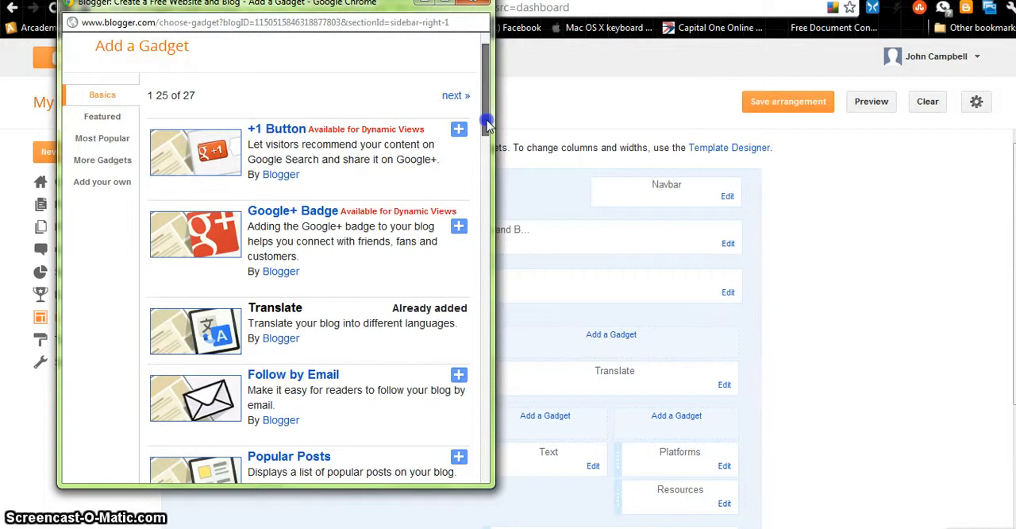
pyautogui.moveTo(486, 125); pyautogui.dragTo(483, 163)
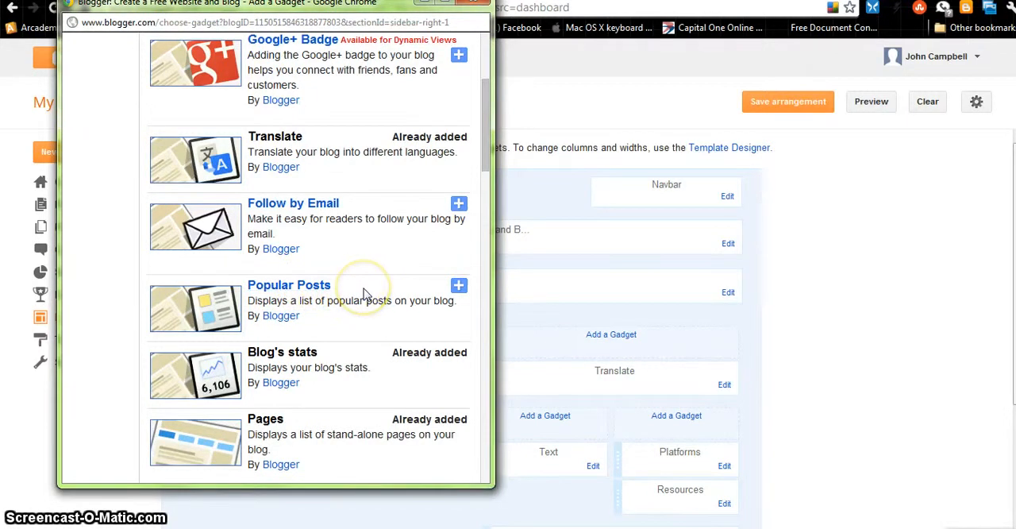
pyautogui.scroll(-3, 364, 294)
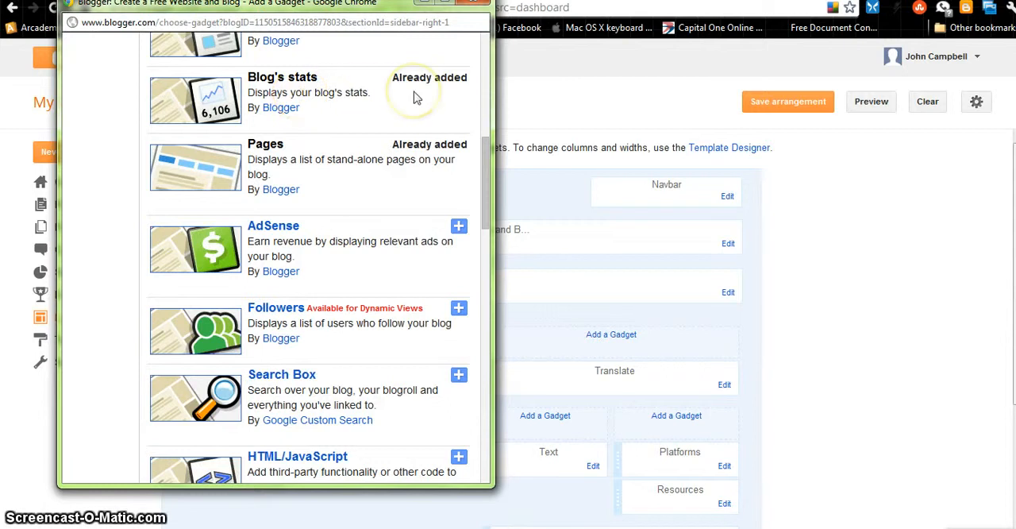
pyautogui.scroll(-10, 352, 125)
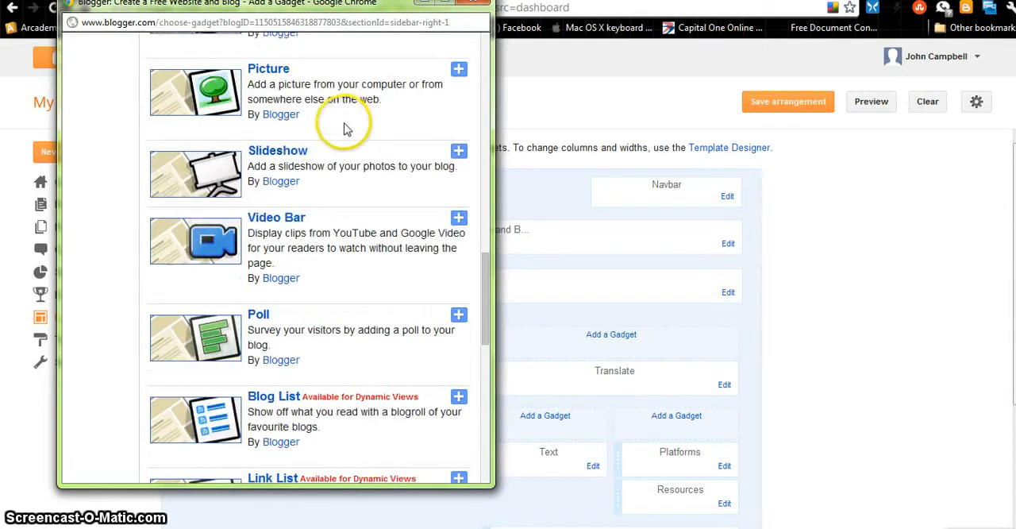
pyautogui.scroll(3, 335, 254)
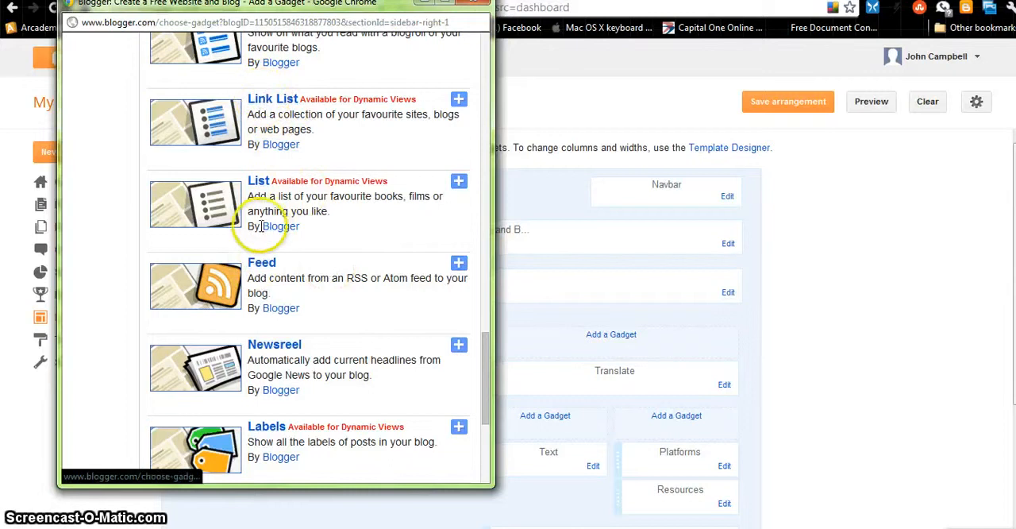
pyautogui.scroll(3, 354, 197)
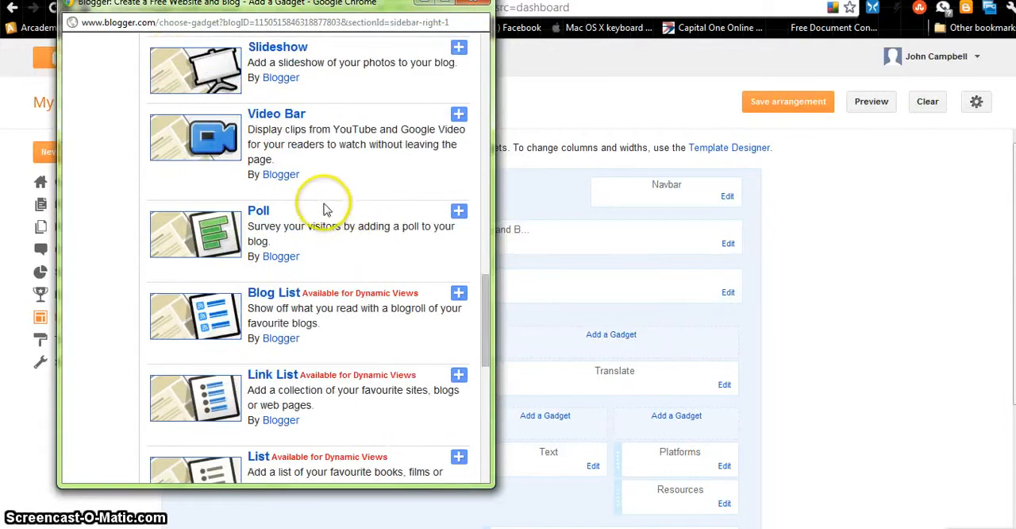
pyautogui.scroll(3, 397, 175)
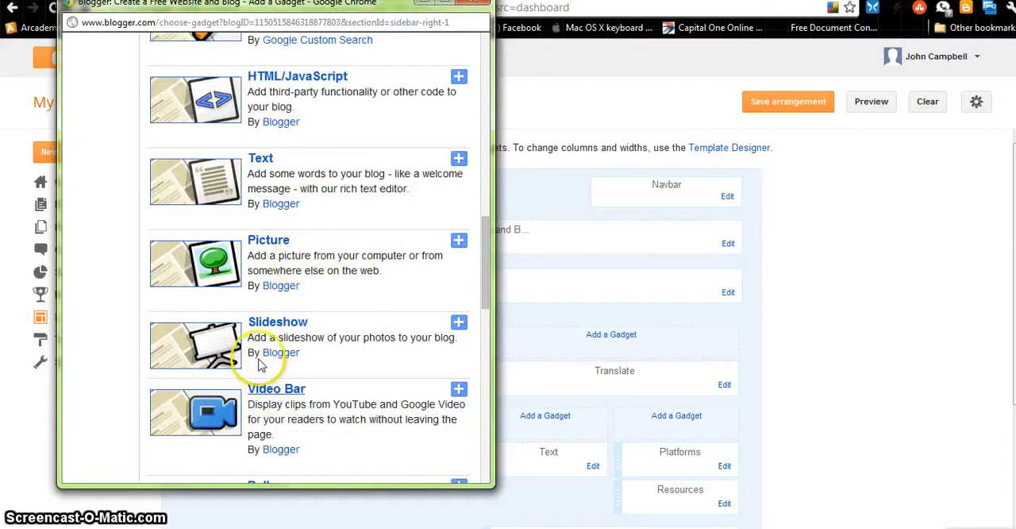
pyautogui.scroll(3, 278, 164)
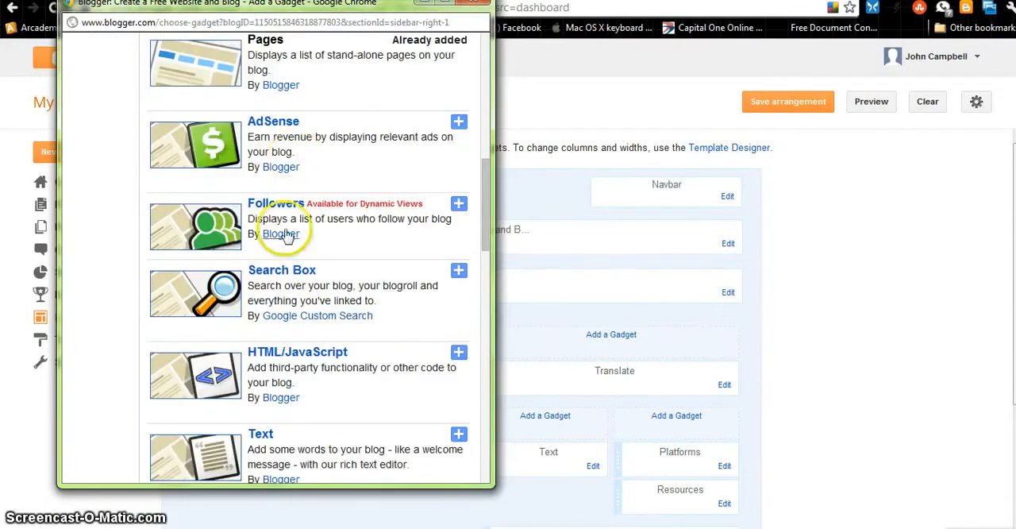
# Add a Search Box gadget limited to This Blog, with Linked From Here and Platforms turned off, and save it
pyautogui.click(278, 271)
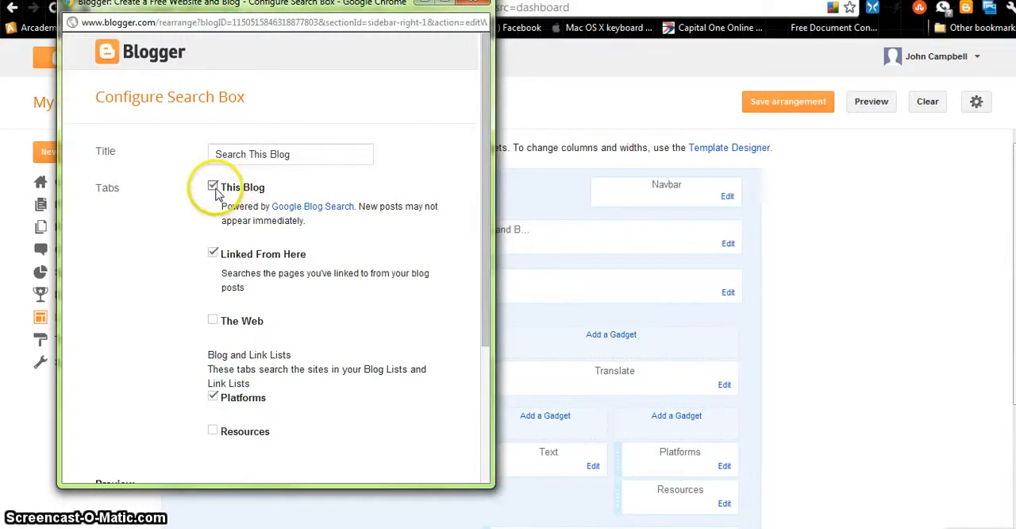
pyautogui.click(212, 255)
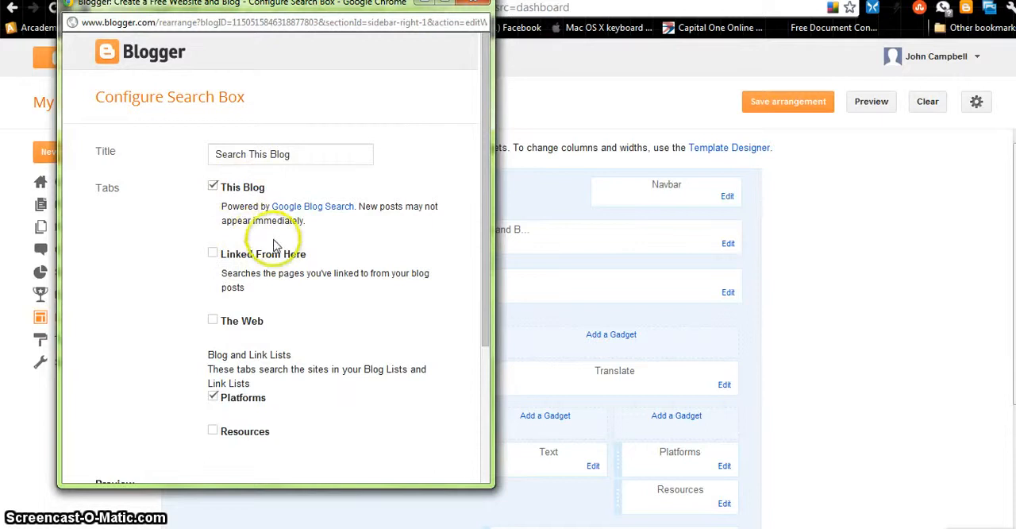
pyautogui.scroll(-3, 272, 249)
pyautogui.click(214, 238)
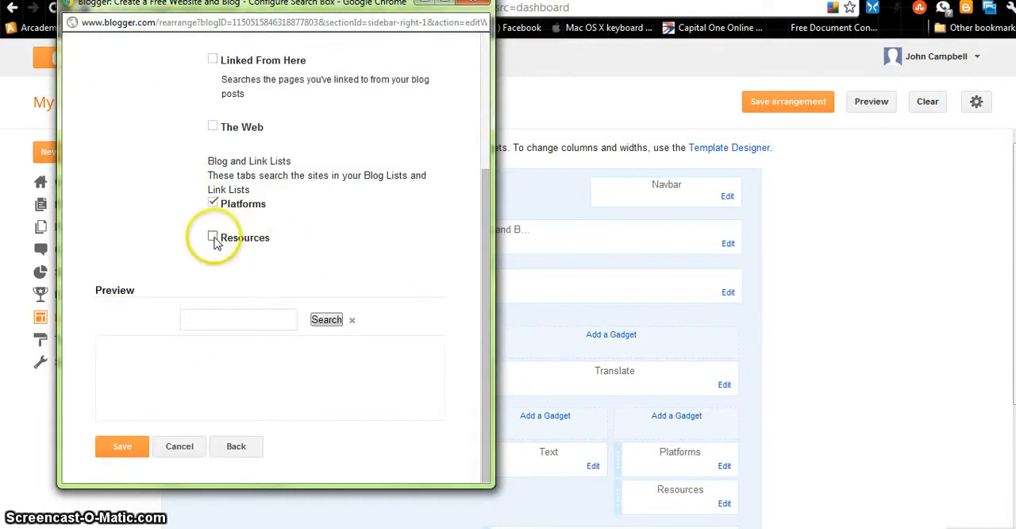
pyautogui.click(249, 242)
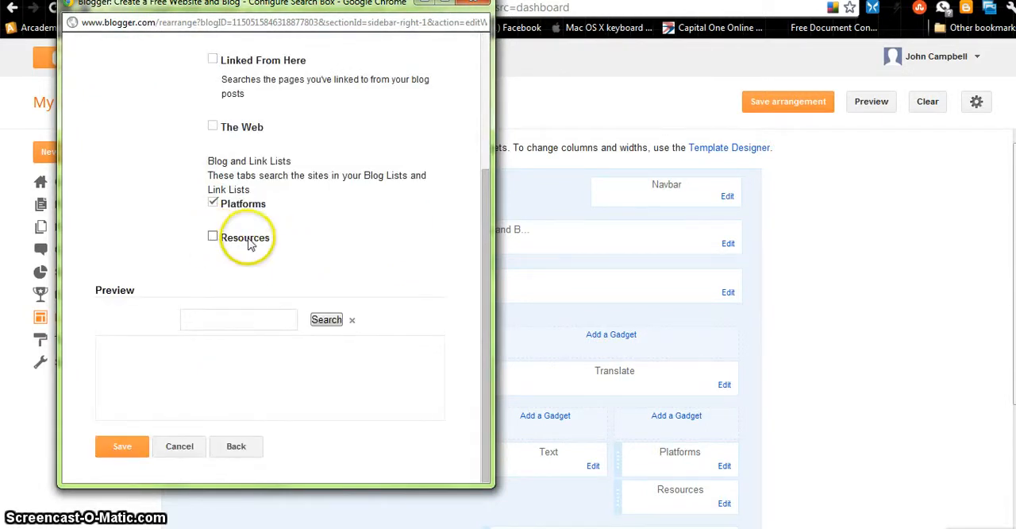
pyautogui.click(213, 203)
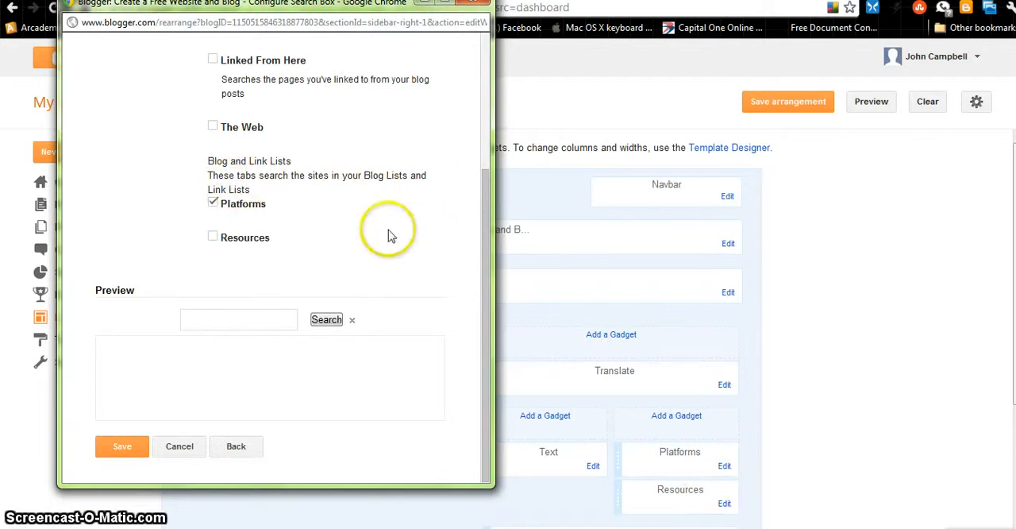
pyautogui.scroll(3, 244, 207)
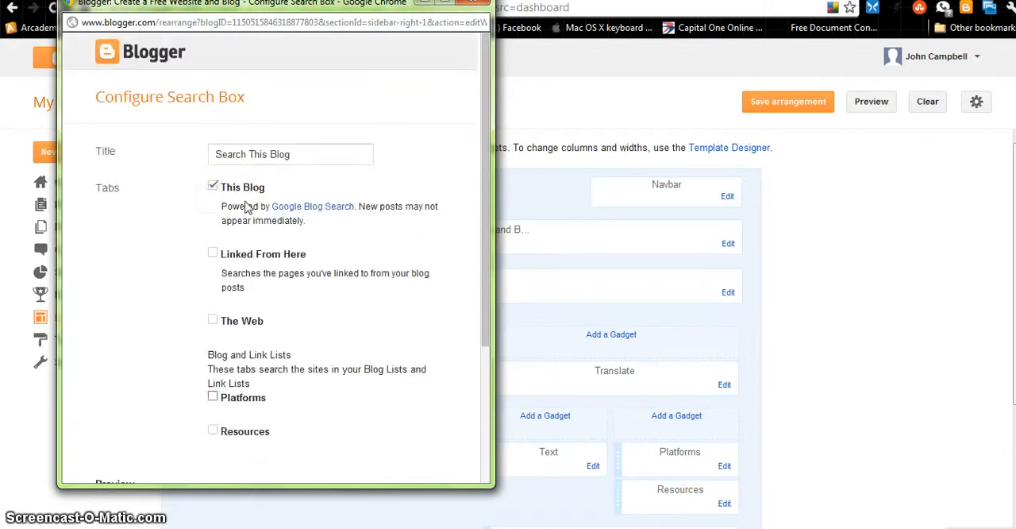
pyautogui.scroll(-3, 395, 272)
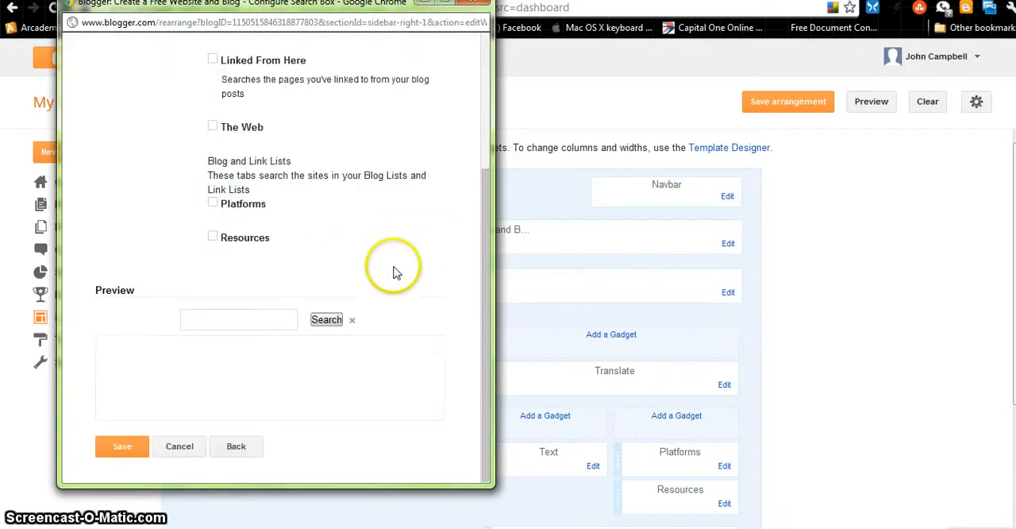
pyautogui.click(127, 453)
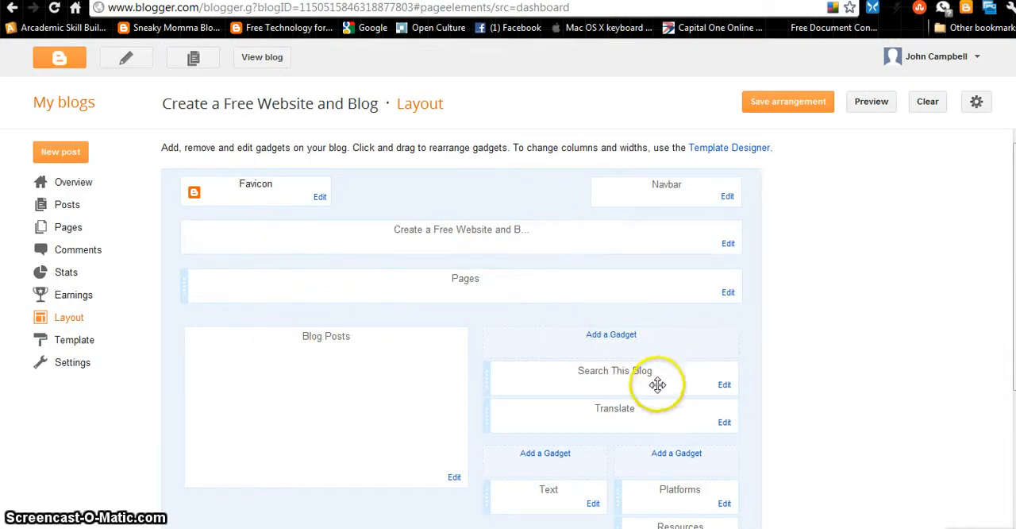
# Move the Search This Blog gadget between Platforms and Resources and save the arrangement
pyautogui.moveTo(658, 385); pyautogui.dragTo(606, 479)
pyautogui.scroll(-4, 814, 379)
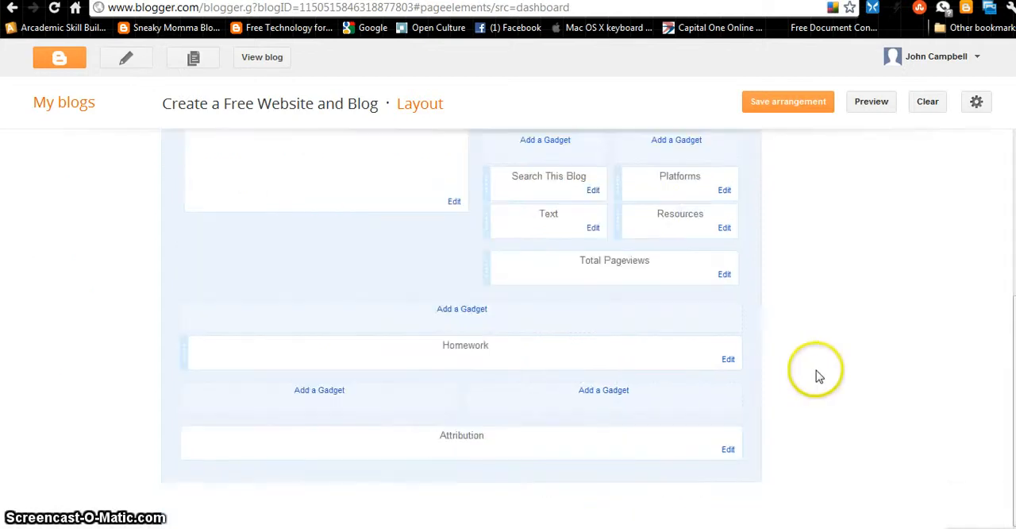
pyautogui.moveTo(559, 188); pyautogui.dragTo(664, 193)
pyautogui.click(708, 251)
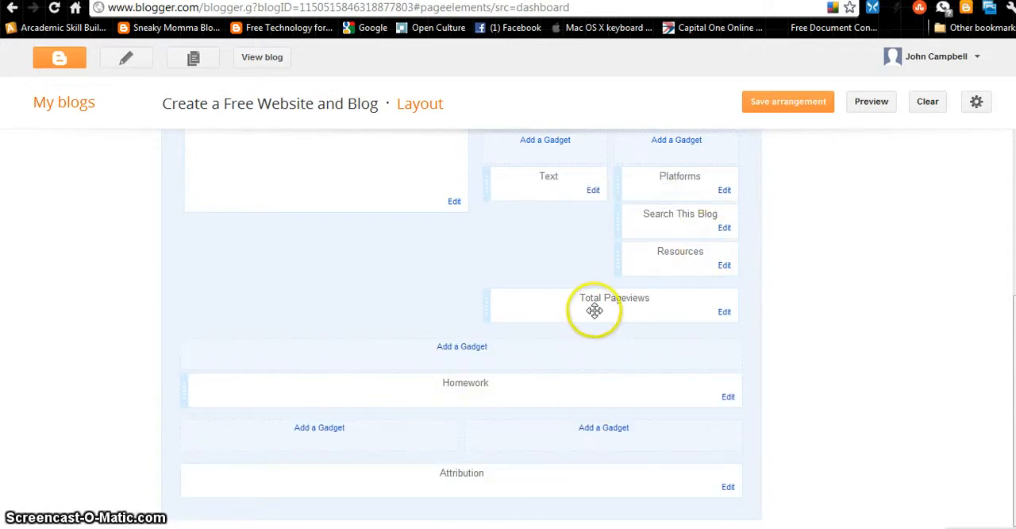
pyautogui.scroll(4, 594, 311)
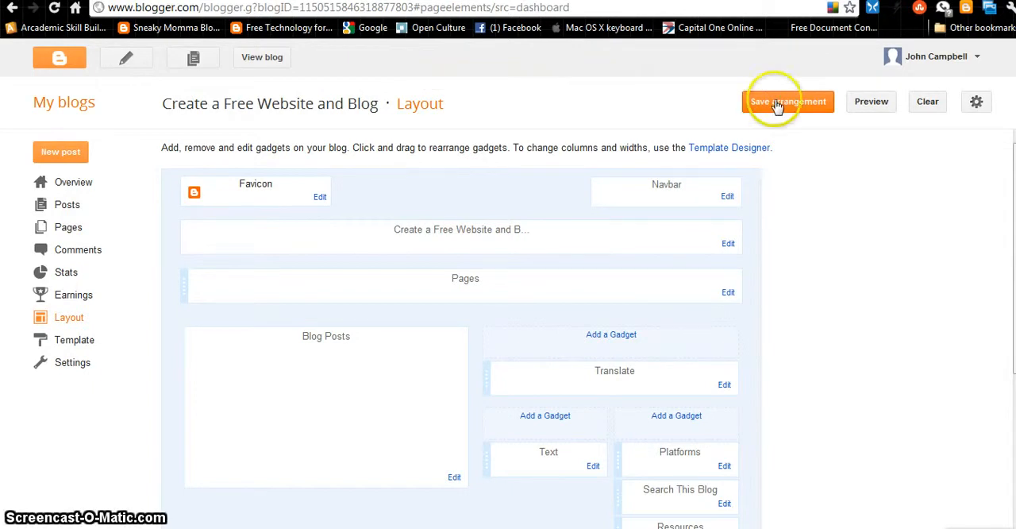
# View the published blog and check the placement of the search box and the other sidebar gadgets
pyautogui.click(262, 60)
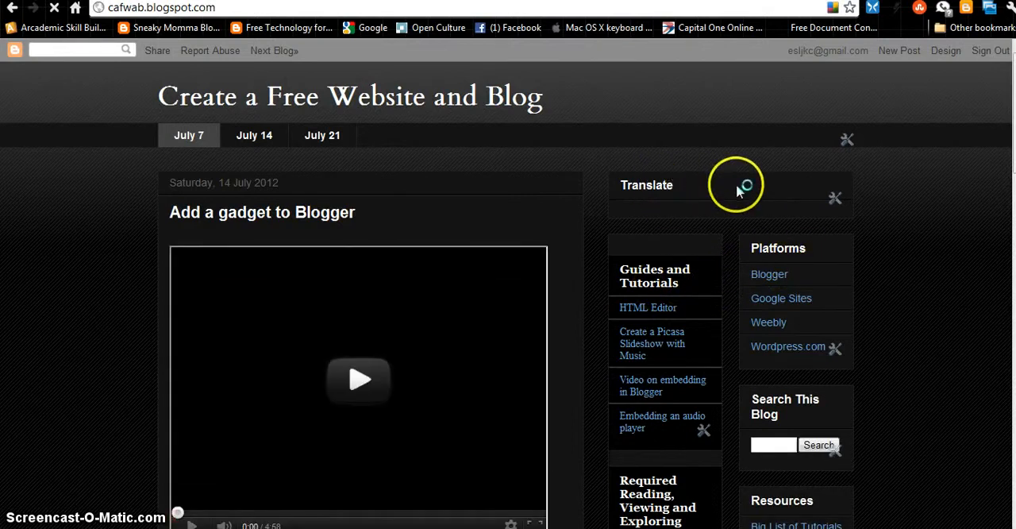
pyautogui.scroll(-3, 733, 239)
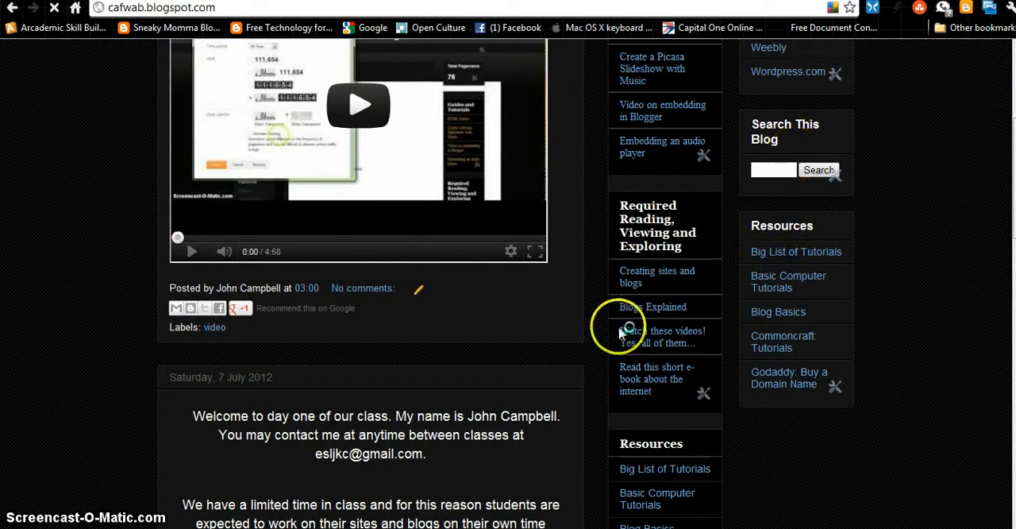
pyautogui.scroll(-3, 706, 382)
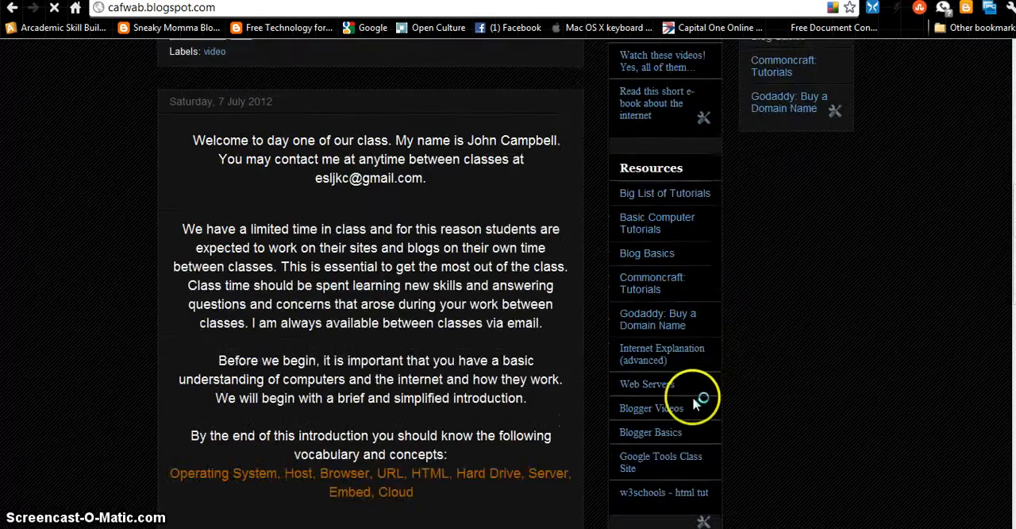
pyautogui.scroll(3, 699, 373)
pyautogui.scroll(3, 813, 262)
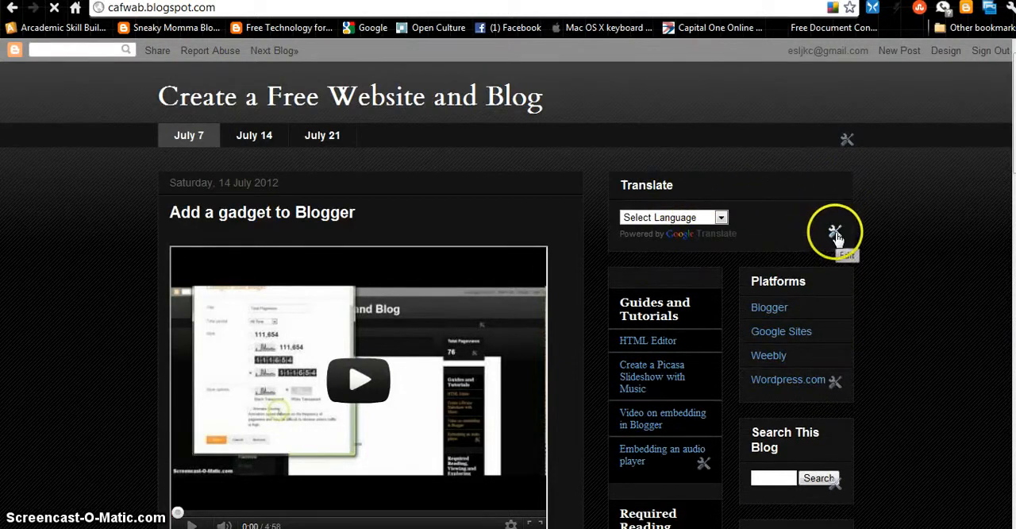
# Set the Translate gadget's style to Drop-down Only, after previewing Horizontal and Vertical, and save it
pyautogui.click(838, 233)
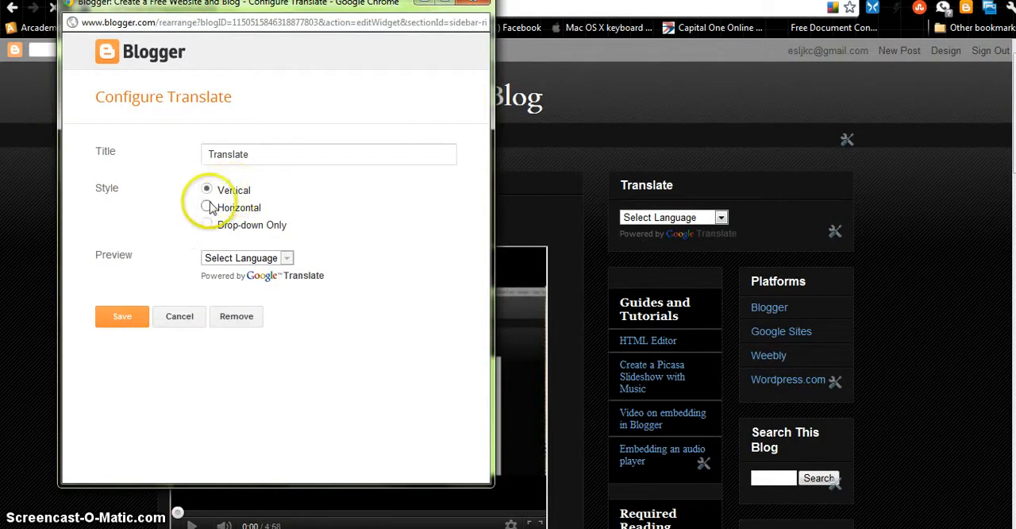
pyautogui.click(207, 208)
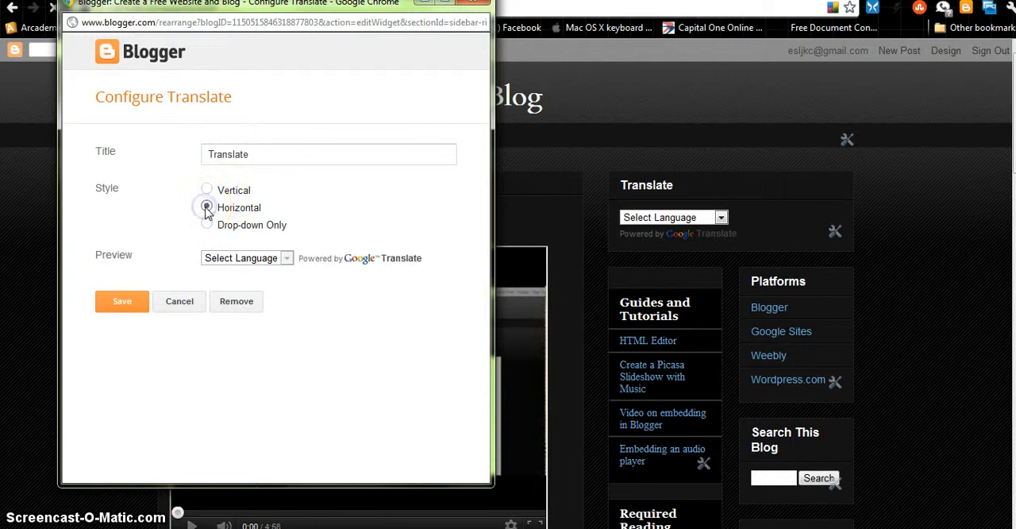
pyautogui.click(207, 191)
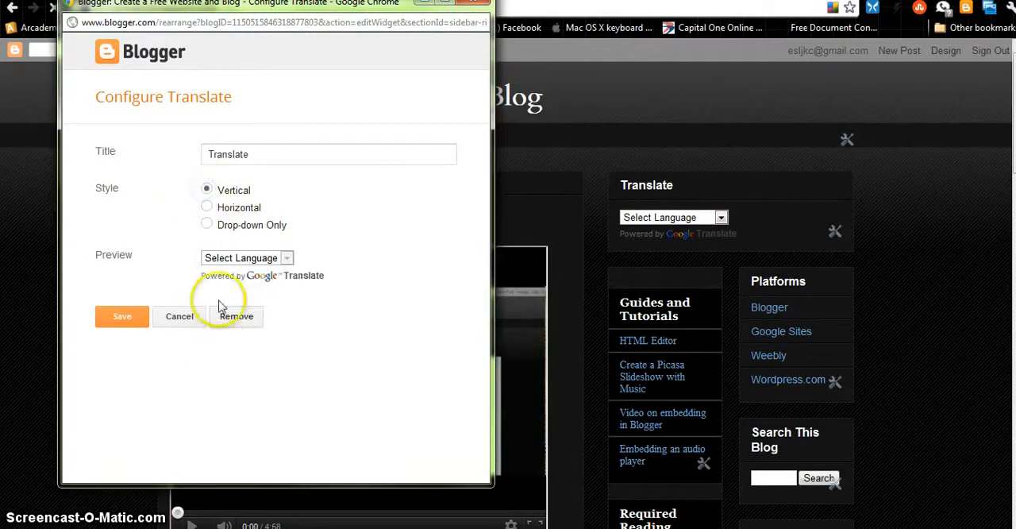
pyautogui.click(206, 208)
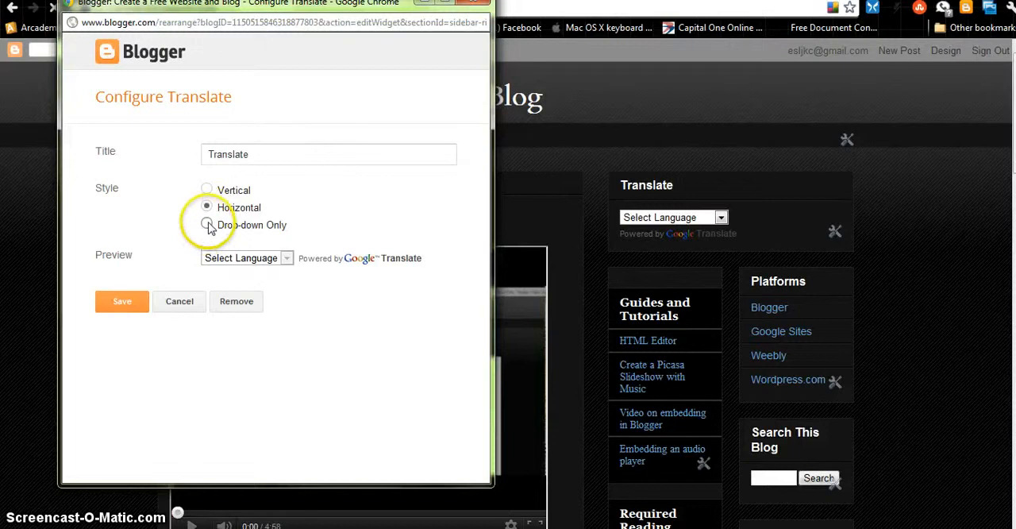
pyautogui.click(208, 225)
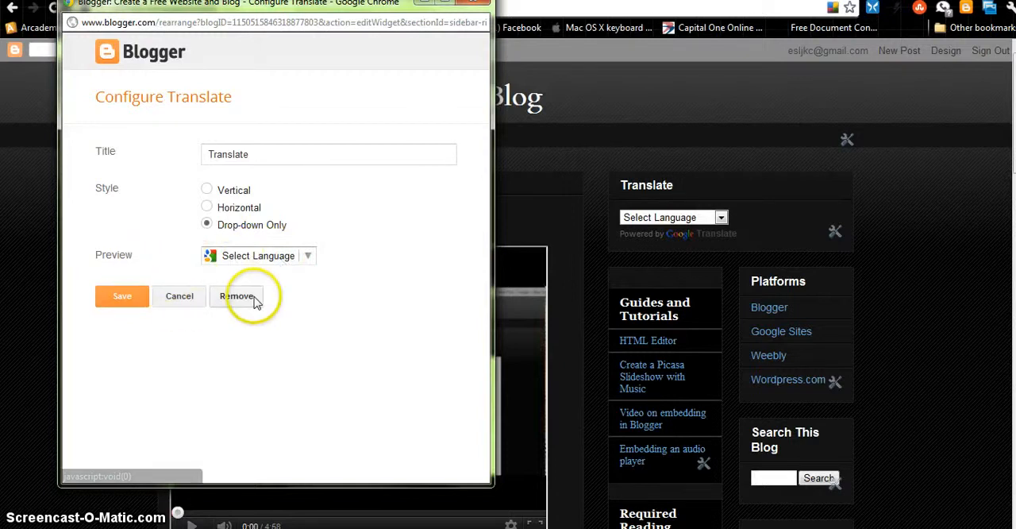
pyautogui.click(118, 292)
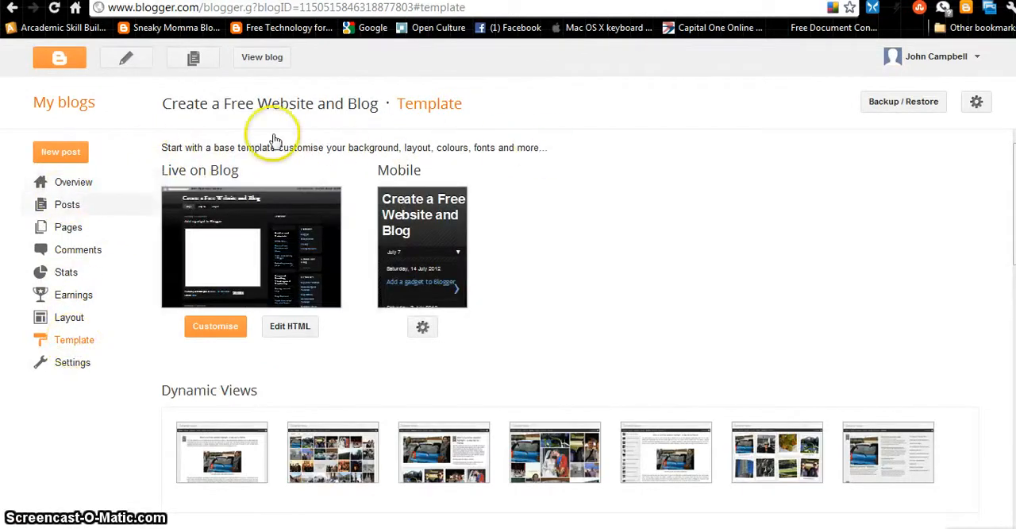
# Return to the list of blogs and open the layout of Create a Free Website and Blog
pyautogui.click(61, 60)
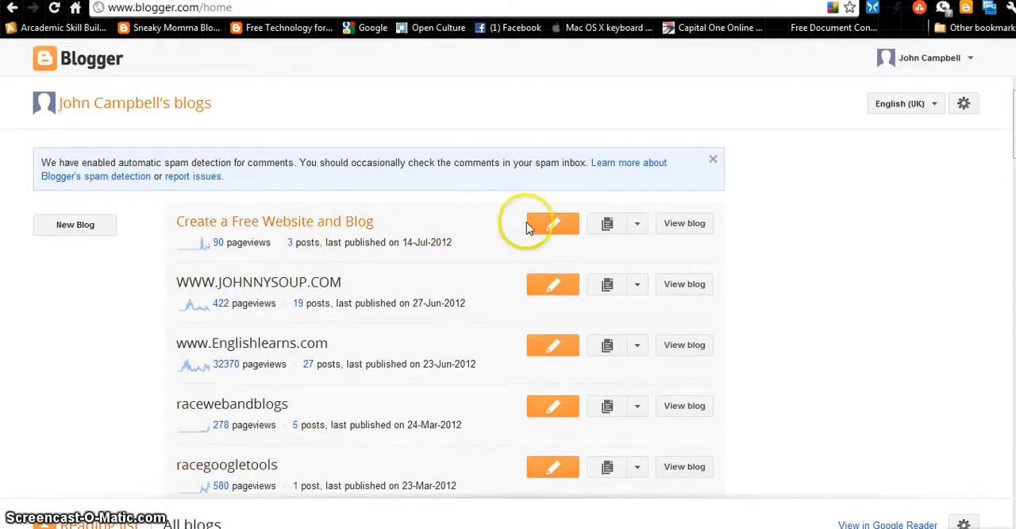
pyautogui.click(637, 224)
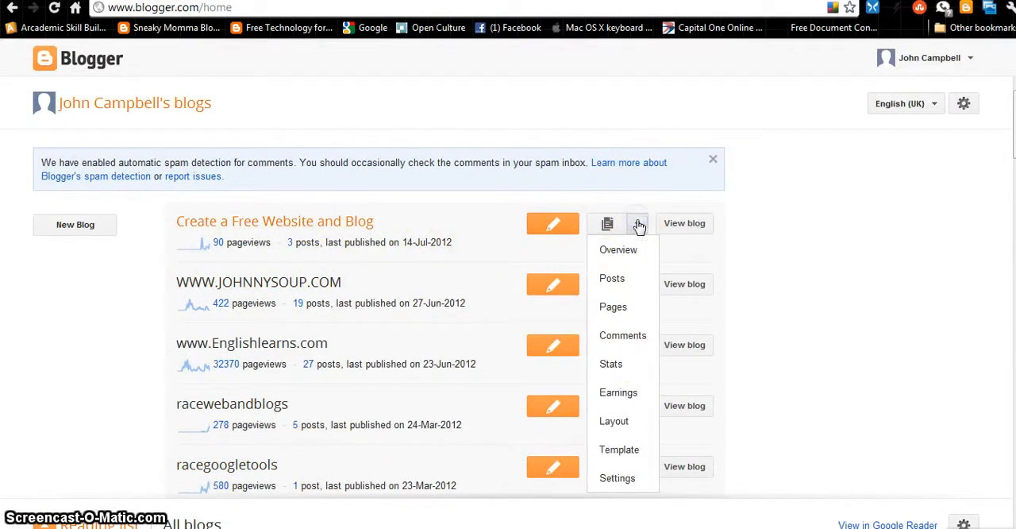
pyautogui.click(624, 424)
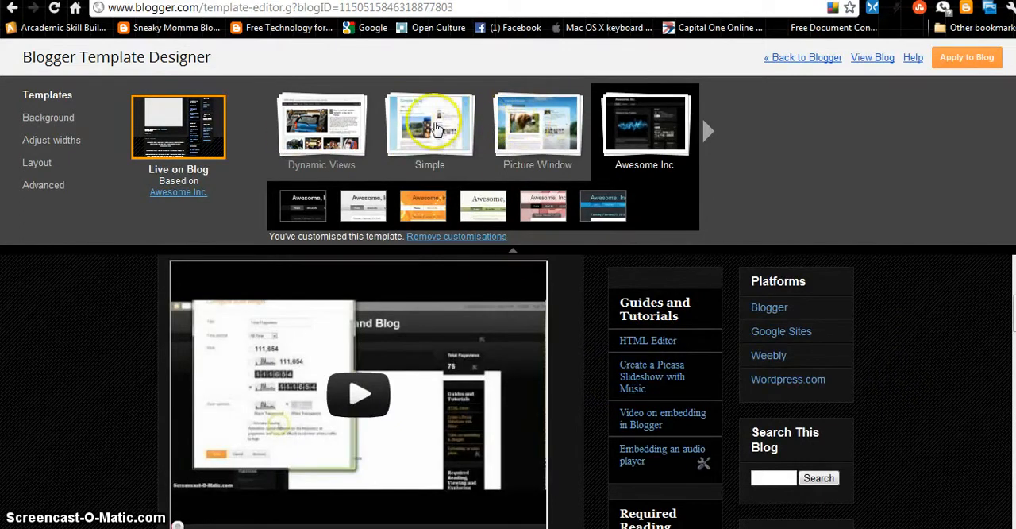
# Preview the Simple template with its bookshelf, green, plain white and red variants
pyautogui.click(425, 159)
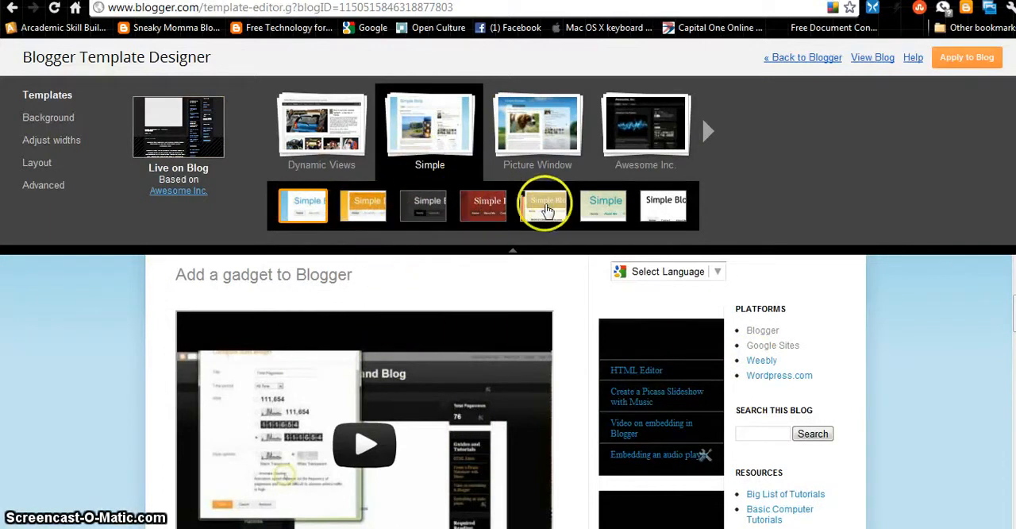
pyautogui.click(546, 208)
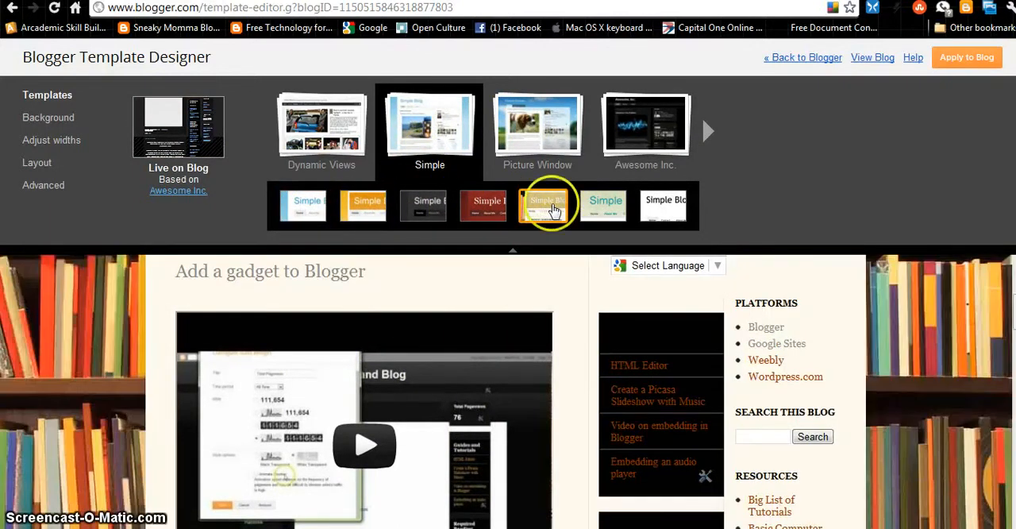
pyautogui.click(605, 208)
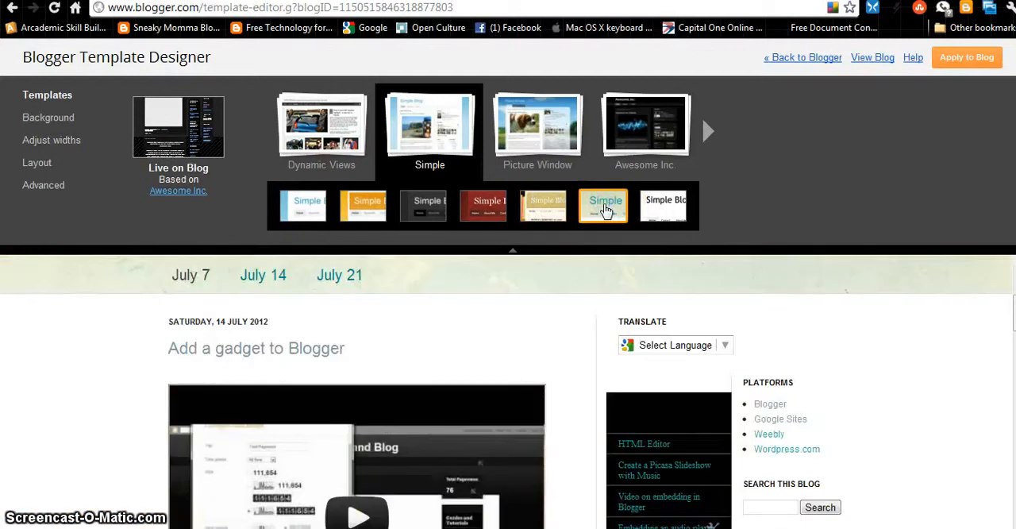
pyautogui.click(653, 209)
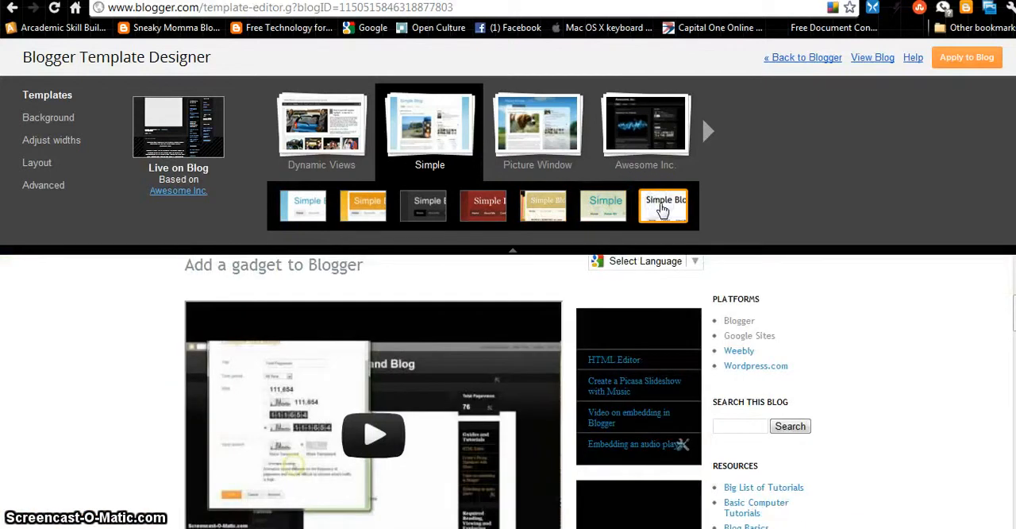
pyautogui.click(479, 207)
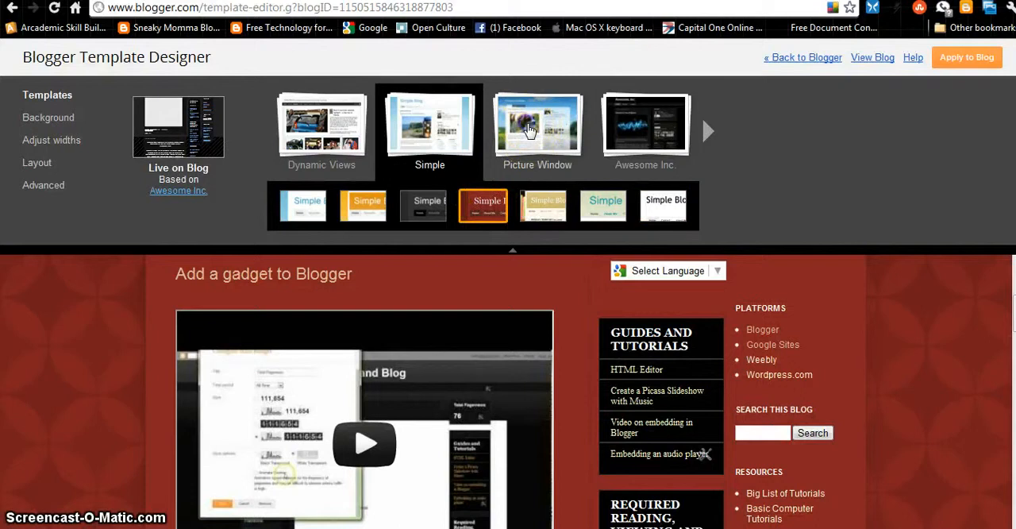
# Preview the Picture Window template and the Travel template, including its dark blue variant
pyautogui.click(529, 131)
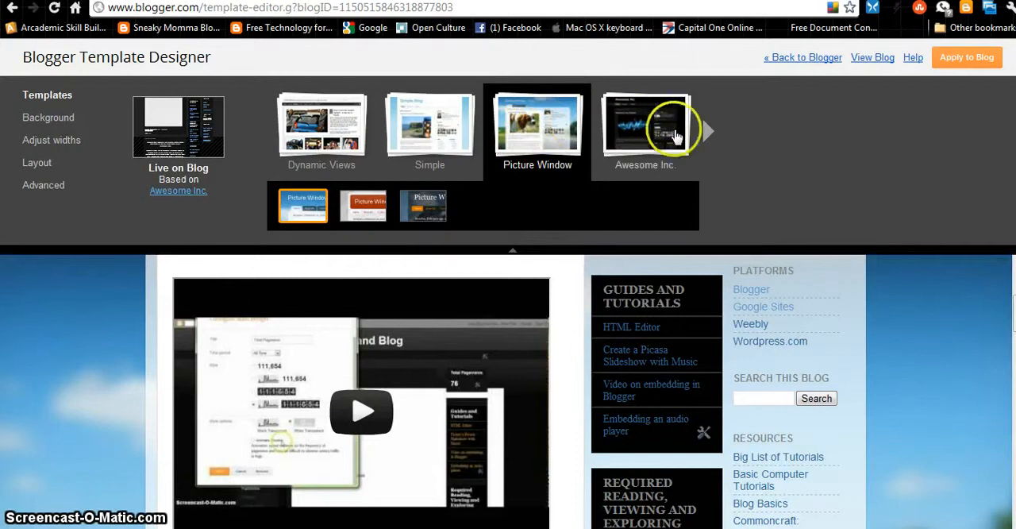
pyautogui.click(707, 130)
pyautogui.click(651, 129)
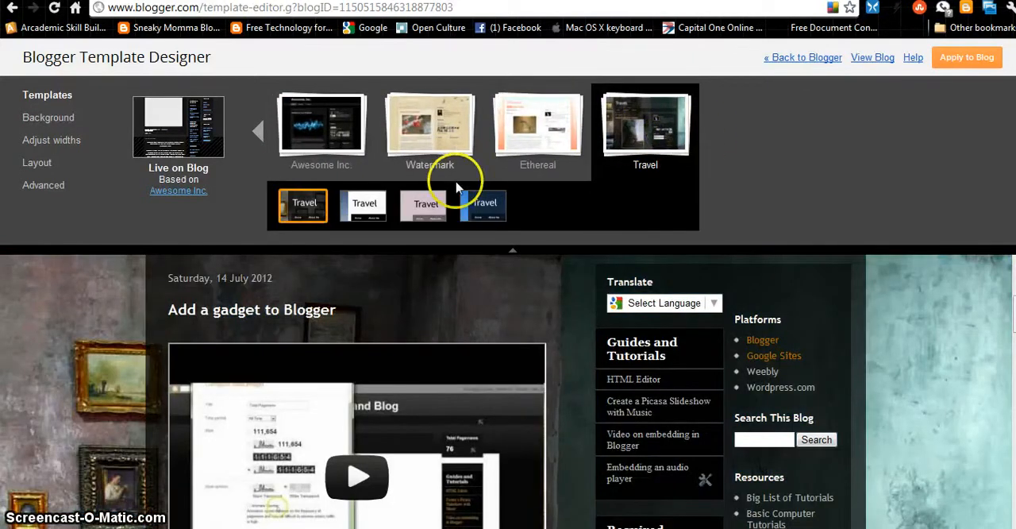
pyautogui.click(482, 208)
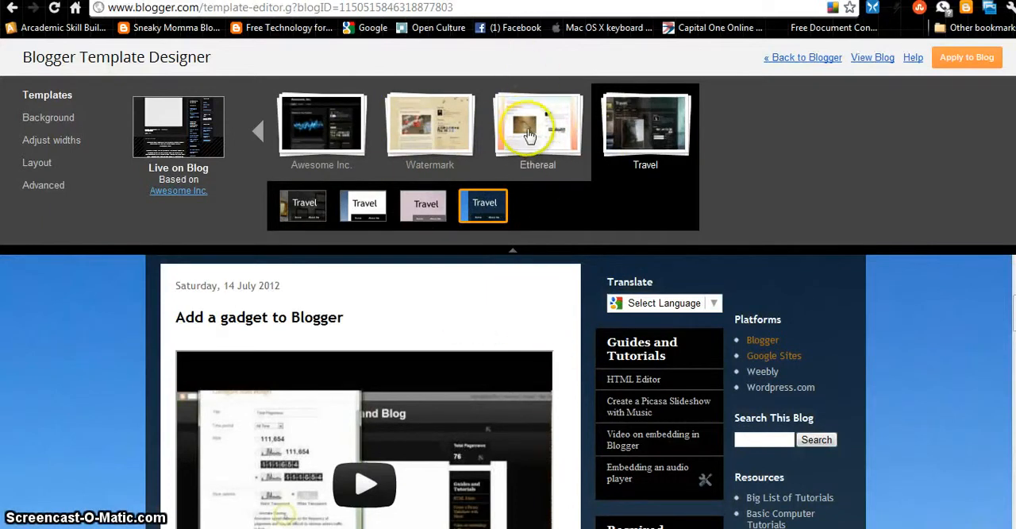
# Choose the Awesome Inc. template in its black variant
pyautogui.click(337, 129)
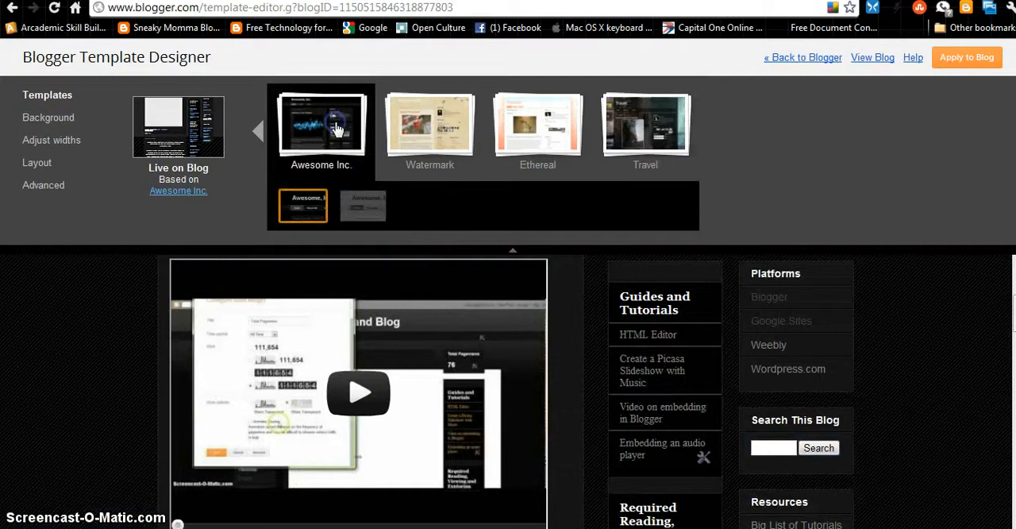
pyautogui.click(298, 206)
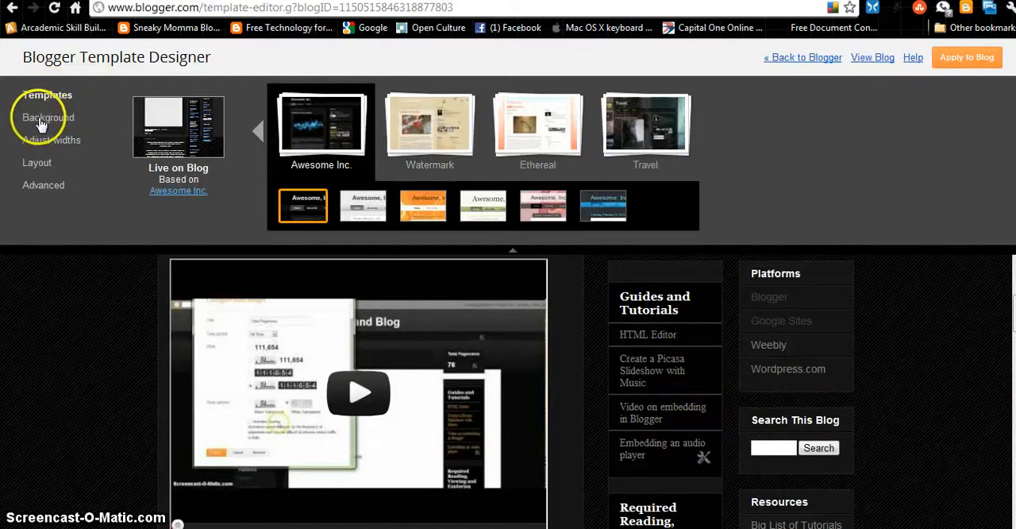
# Open the background image gallery for the blog and look through the Abstract images
pyautogui.click(42, 121)
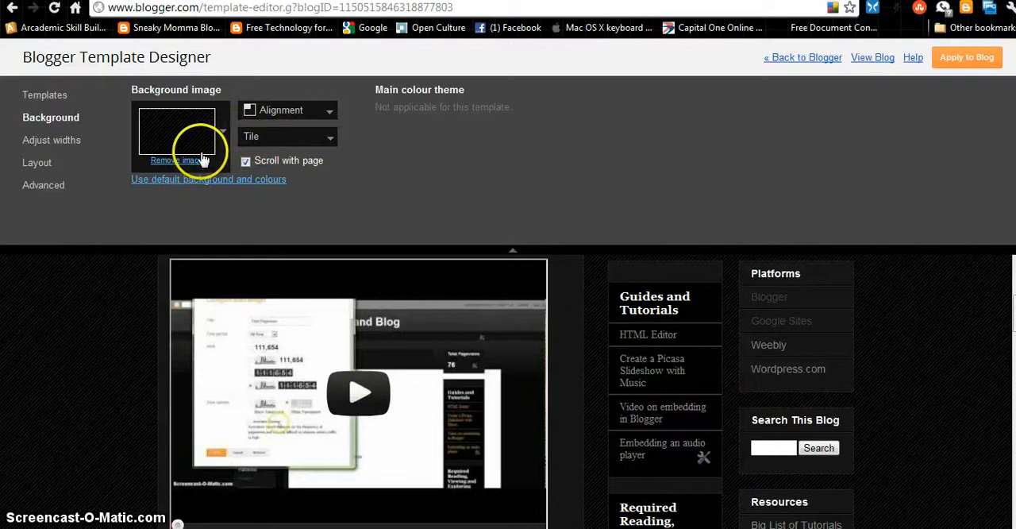
pyautogui.click(225, 135)
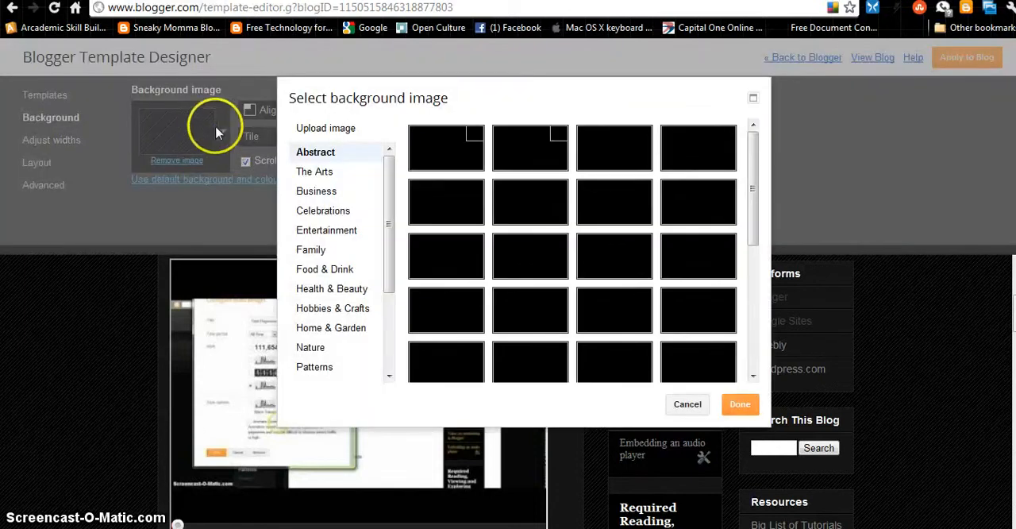
pyautogui.scroll(-5, 627, 209)
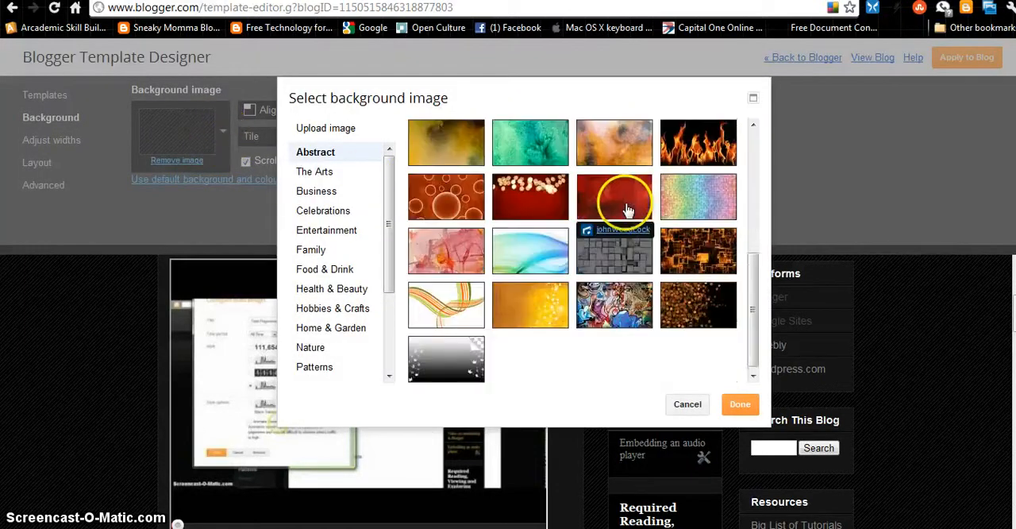
pyautogui.scroll(5, 577, 264)
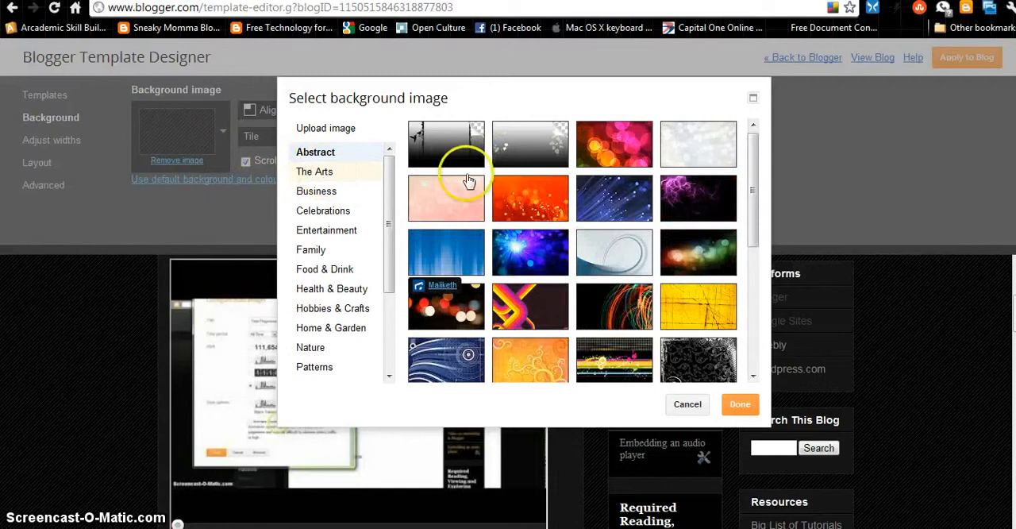
# Try the blurred lights, coloured stripes and pale grey Abstract backgrounds, and the stacked books image from The Arts
pyautogui.click(449, 312)
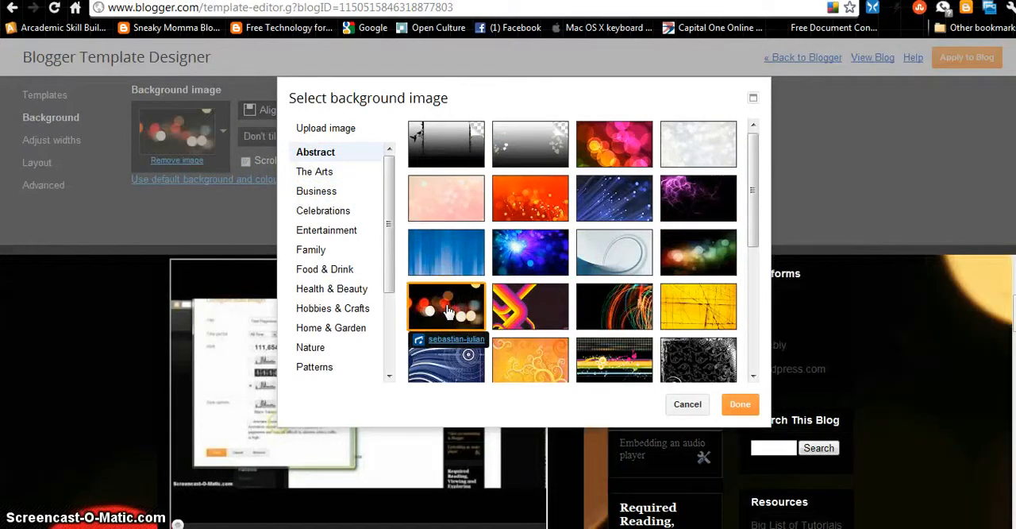
pyautogui.click(530, 309)
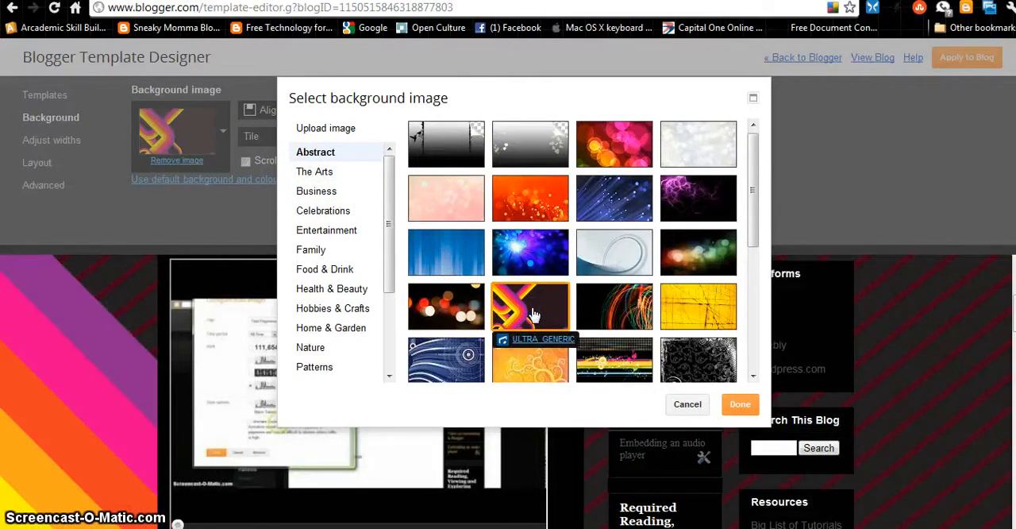
pyautogui.click(687, 151)
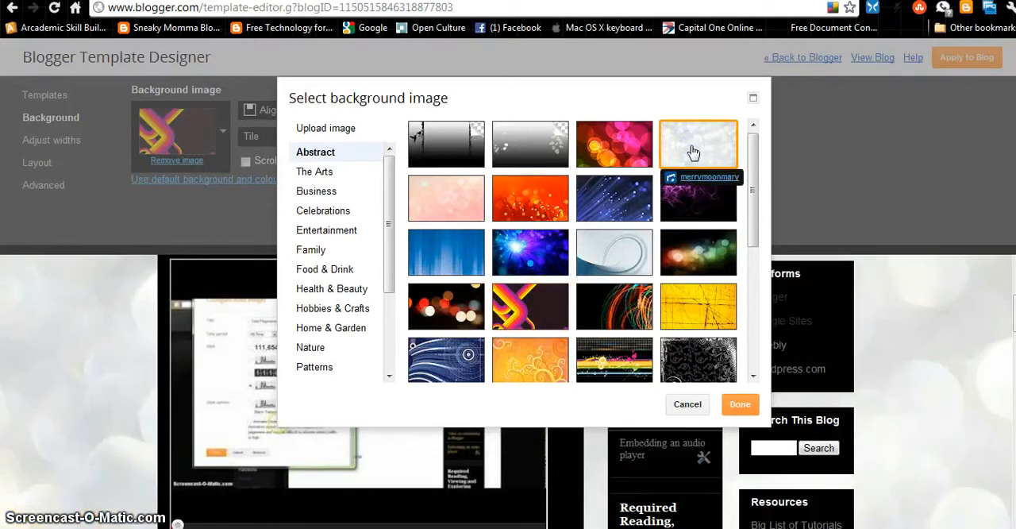
pyautogui.click(308, 174)
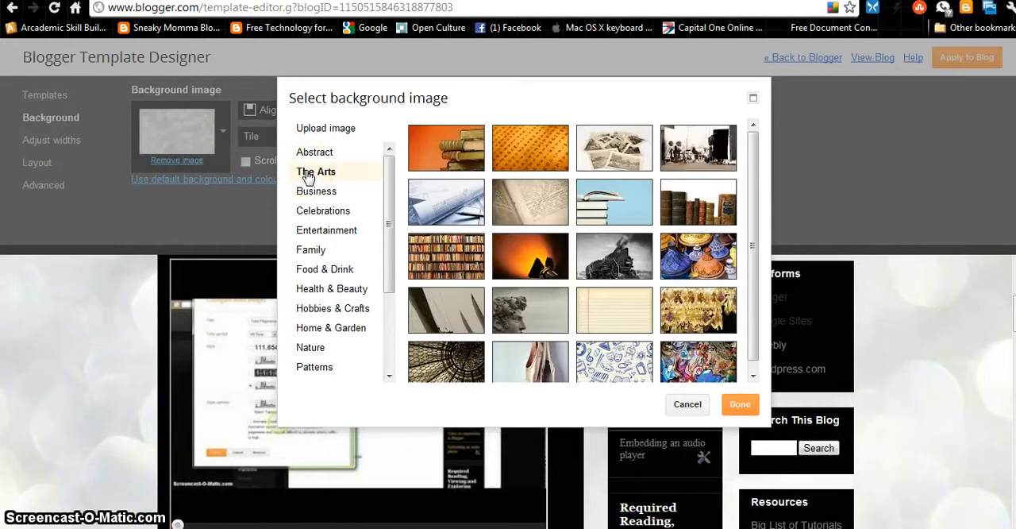
pyautogui.click(623, 206)
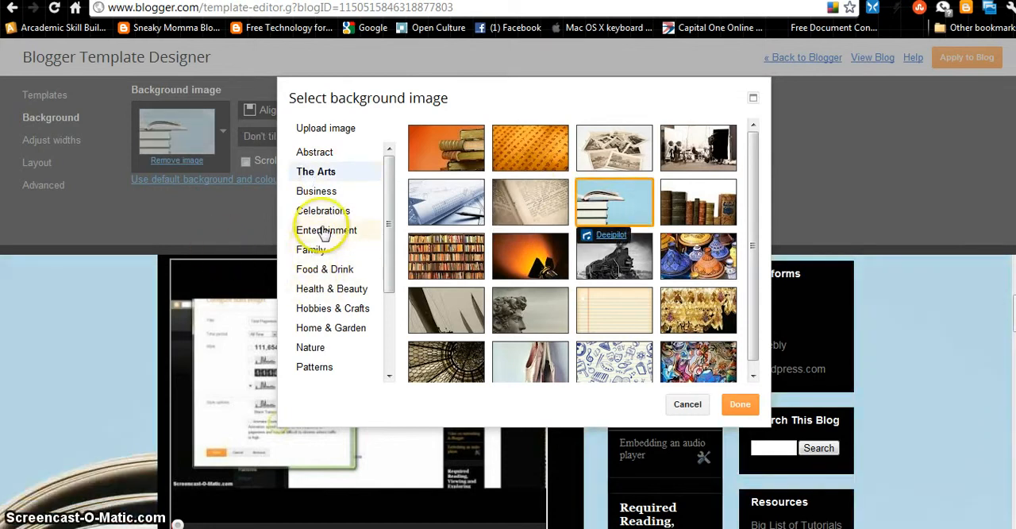
# Browse the Nature category and try the blue bubbles, interlocking green circles and dark swirl backgrounds from Patterns
pyautogui.click(314, 347)
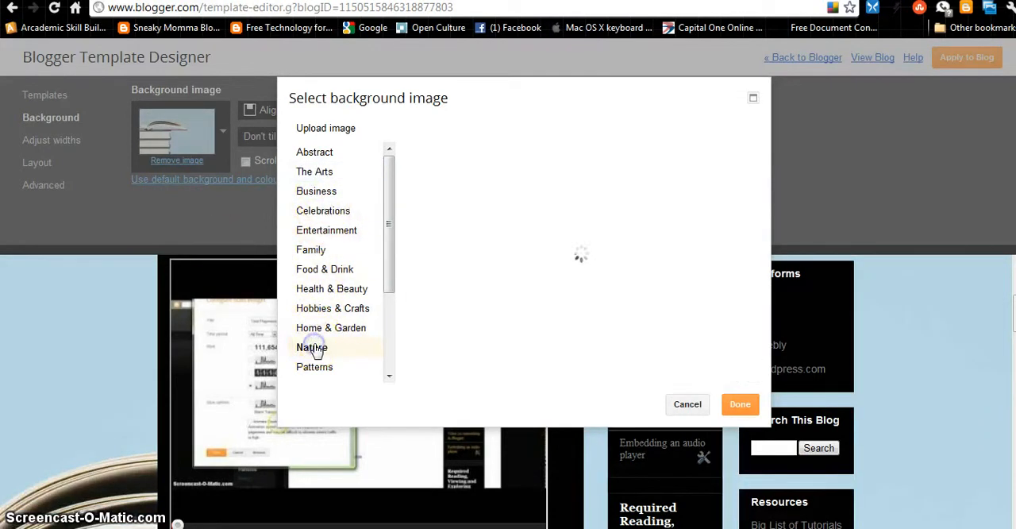
pyautogui.scroll(-3, 318, 308)
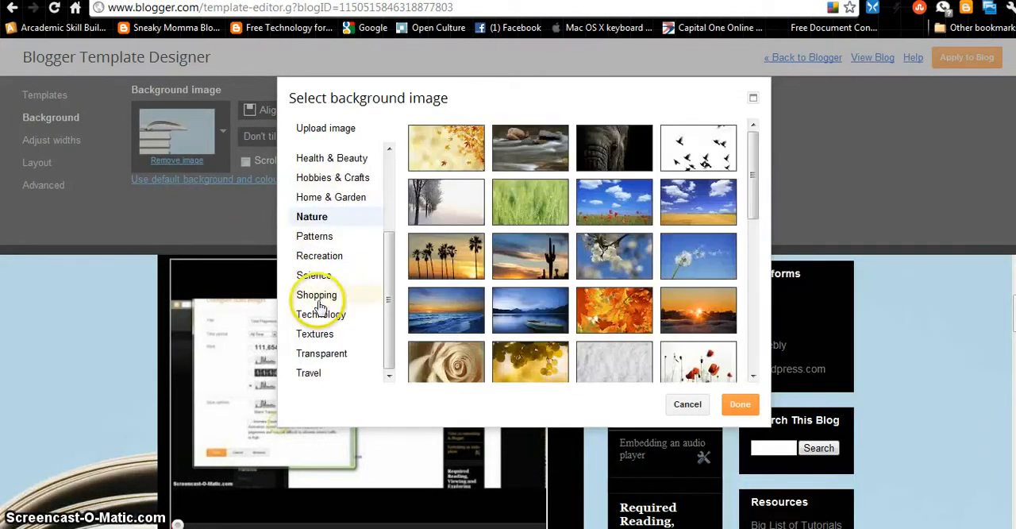
pyautogui.click(313, 238)
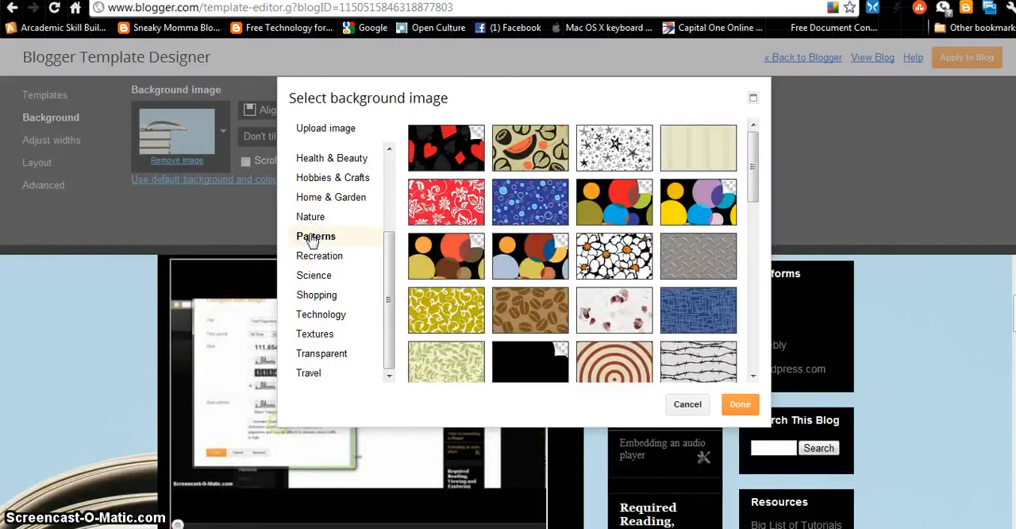
pyautogui.click(544, 197)
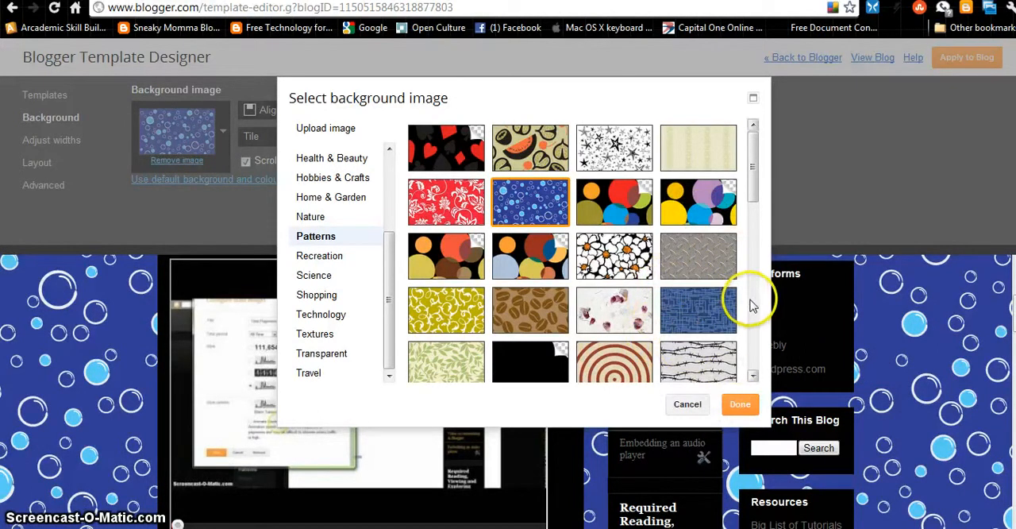
pyautogui.scroll(-3, 743, 295)
pyautogui.click(689, 294)
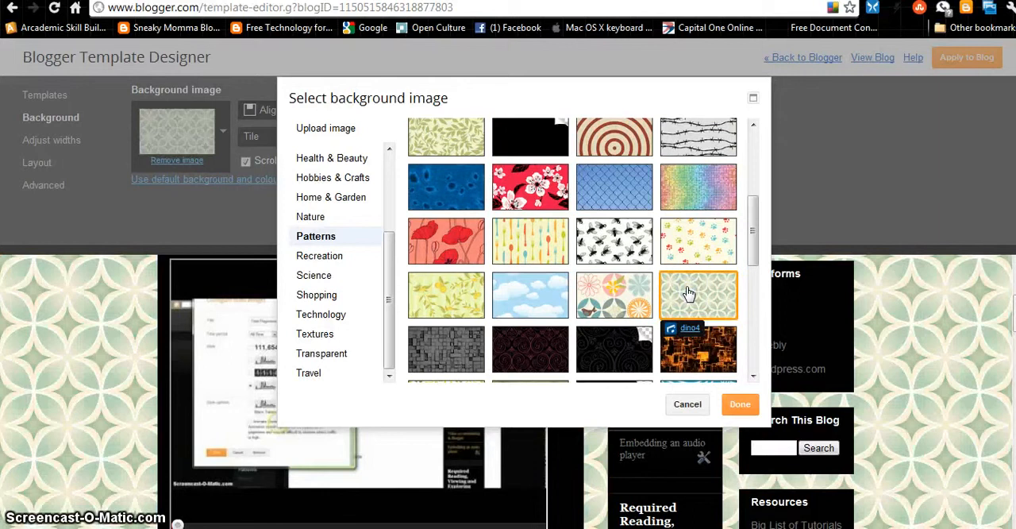
pyautogui.click(624, 337)
# Try the plain black, fish-scale and dark checkered transparent backgrounds near the end of the Patterns category
pyautogui.scroll(-3, 623, 258)
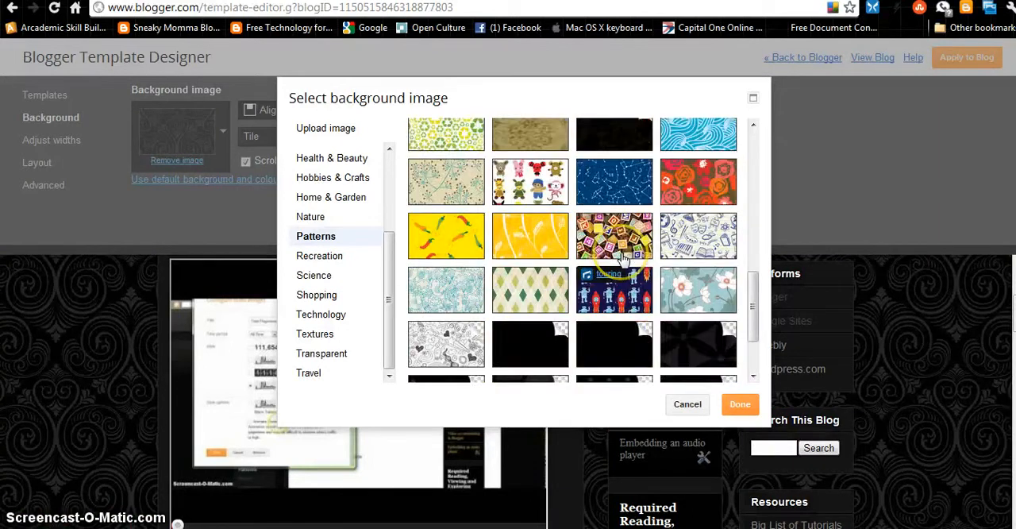
pyautogui.scroll(-2, 624, 259)
pyautogui.click(523, 249)
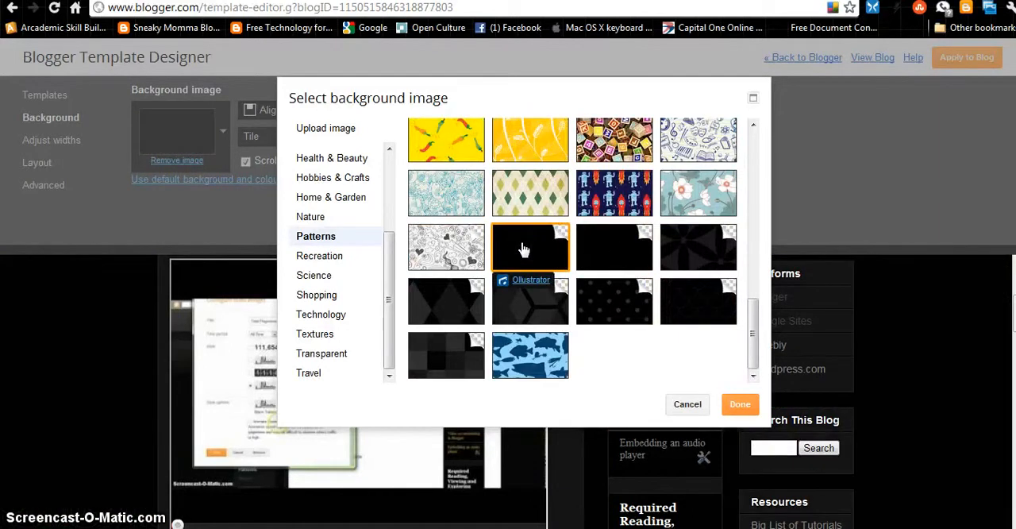
pyautogui.click(728, 312)
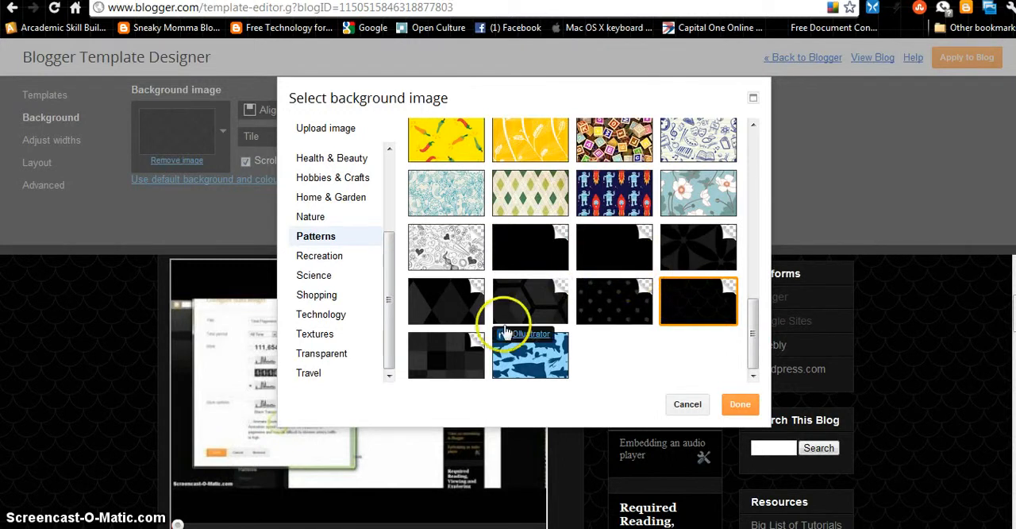
pyautogui.click(443, 351)
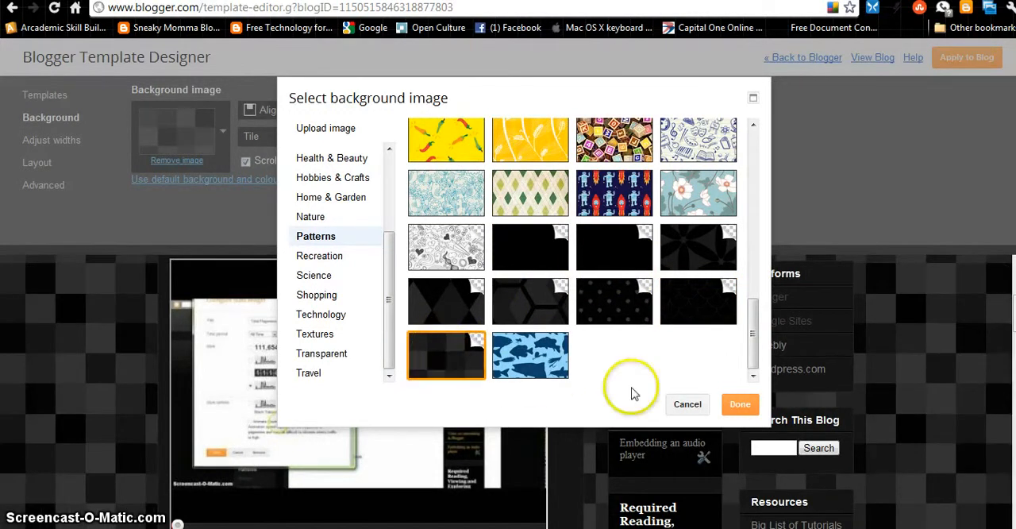
# Choose the first plain black transparent pattern as the background image and apply it to the blog
pyautogui.click(523, 248)
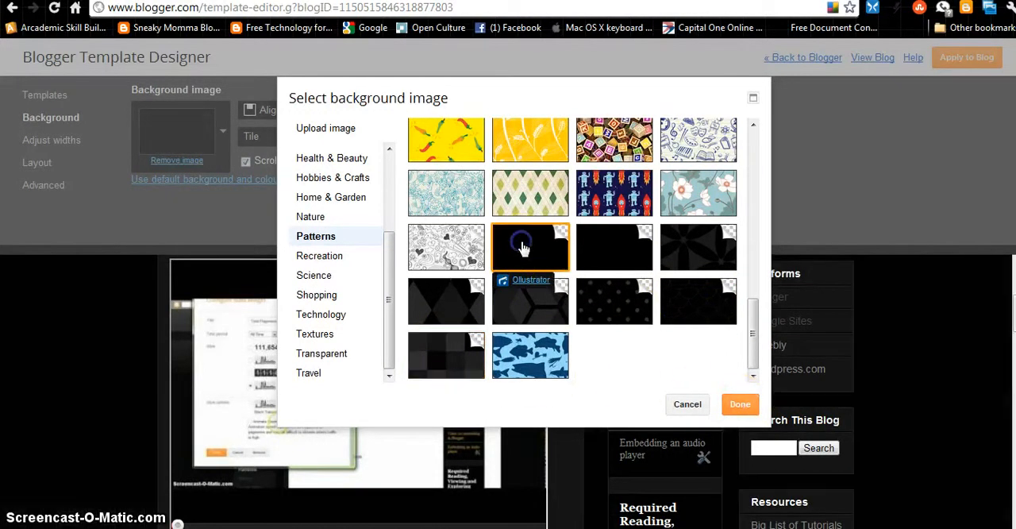
pyautogui.click(730, 406)
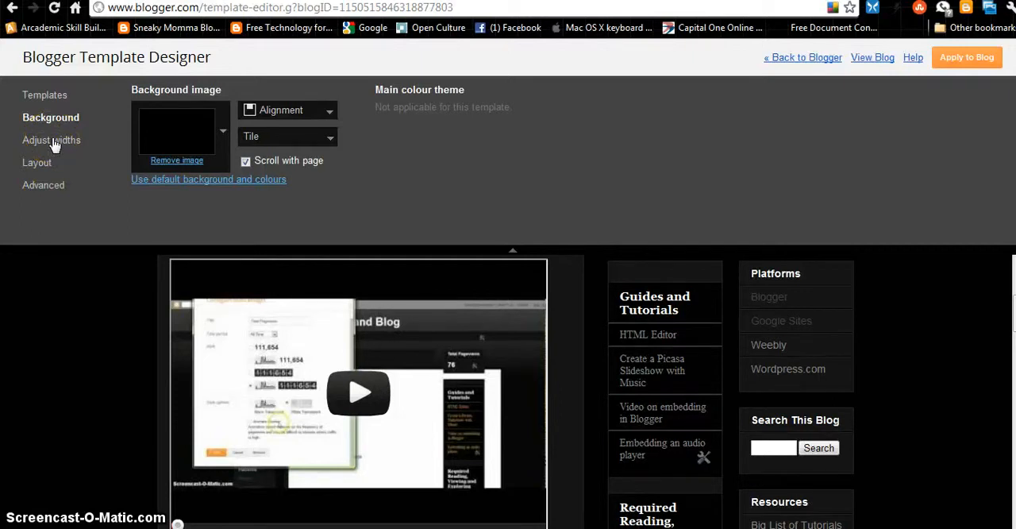
pyautogui.click(969, 62)
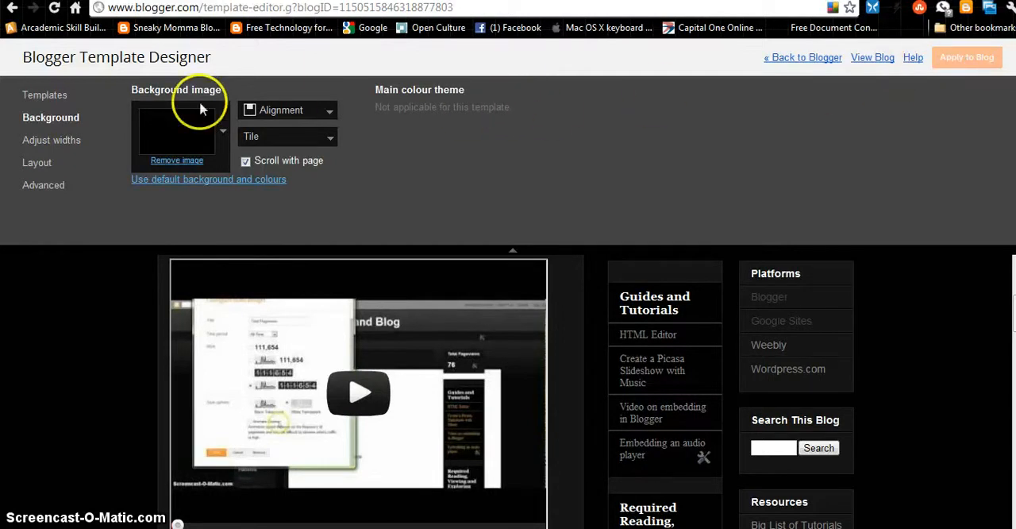
# Try narrowing the right sidebar to 160 px, settle on a width of 380 px and apply it to the blog
pyautogui.click(60, 144)
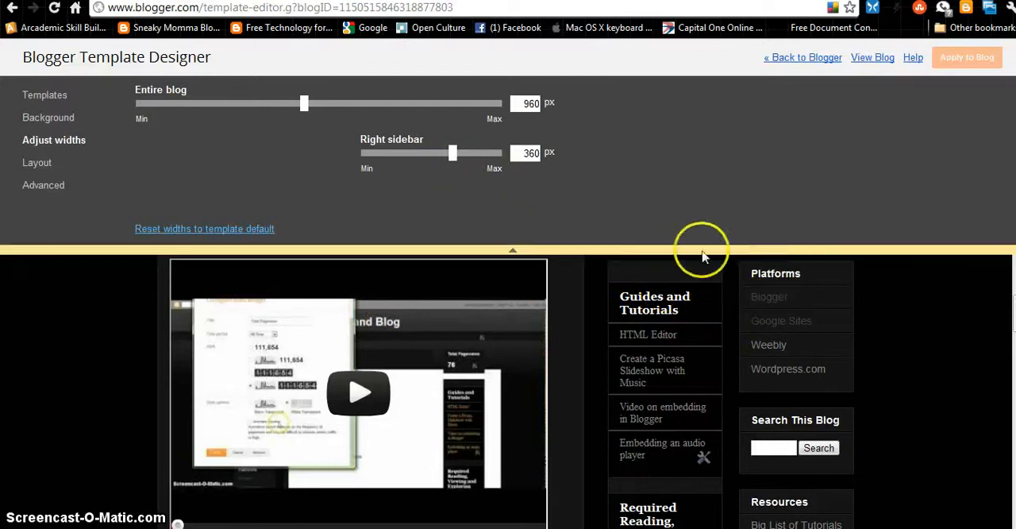
pyautogui.moveTo(451, 156); pyautogui.dragTo(448, 155)
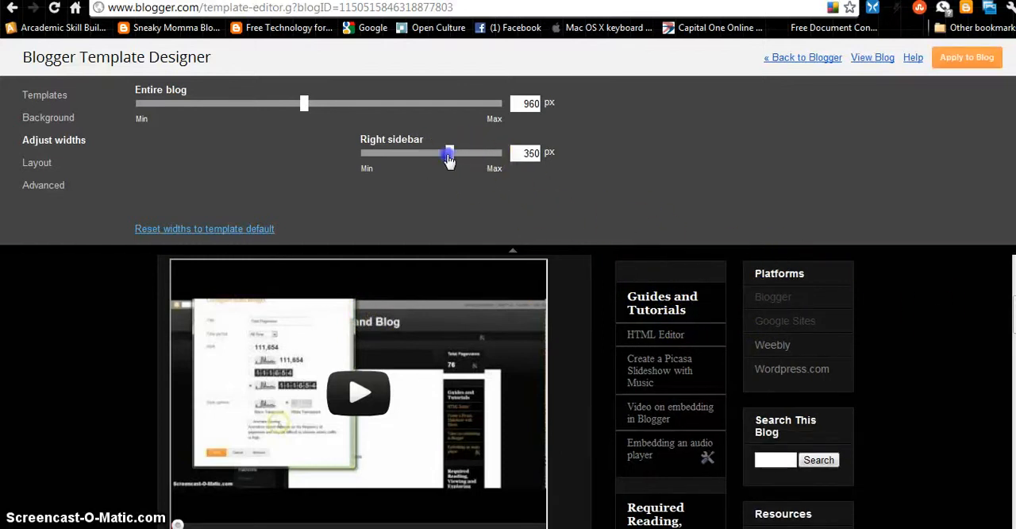
pyautogui.moveTo(382, 160); pyautogui.dragTo(384, 161)
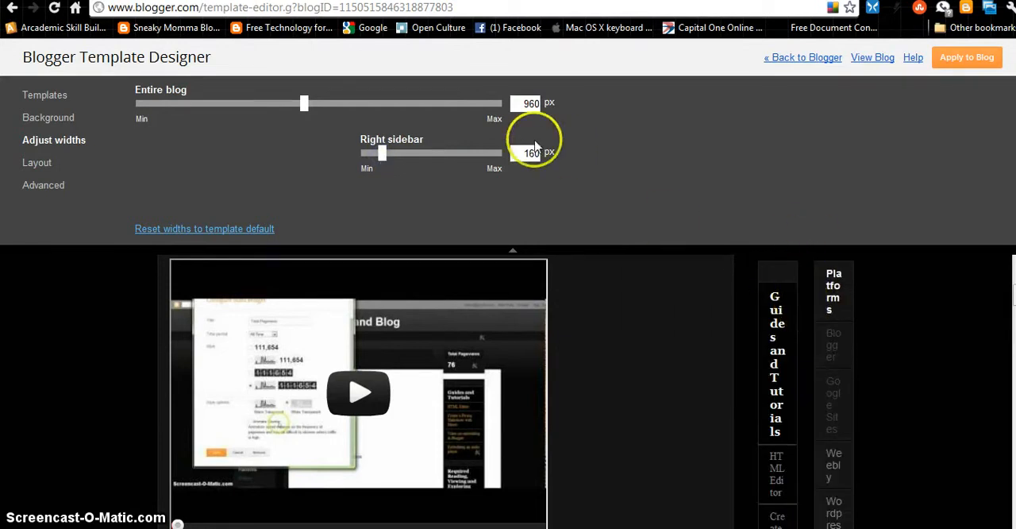
pyautogui.moveTo(380, 155); pyautogui.dragTo(463, 162)
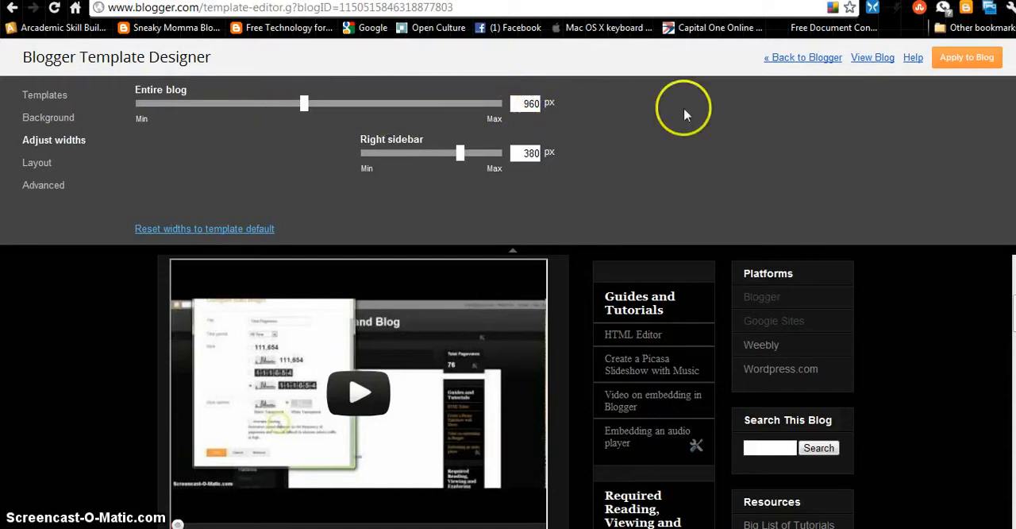
pyautogui.click(981, 59)
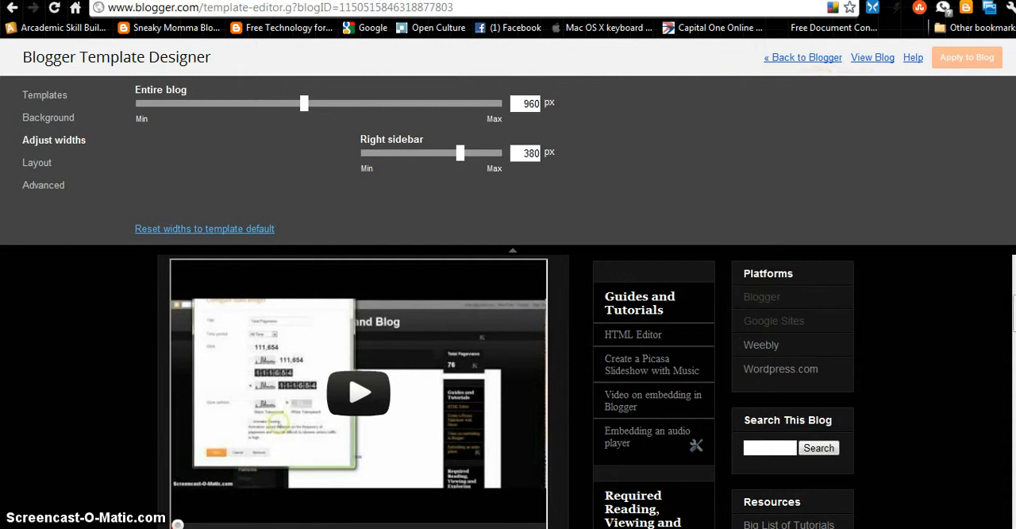
# Try the body layouts with a single right sidebar and with one sidebar on each side of the posts
pyautogui.click(38, 164)
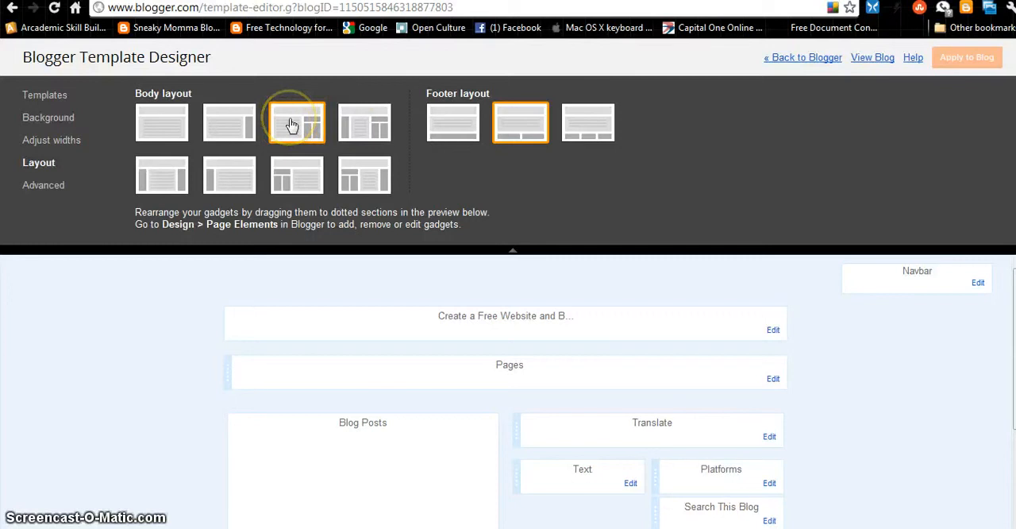
pyautogui.click(237, 123)
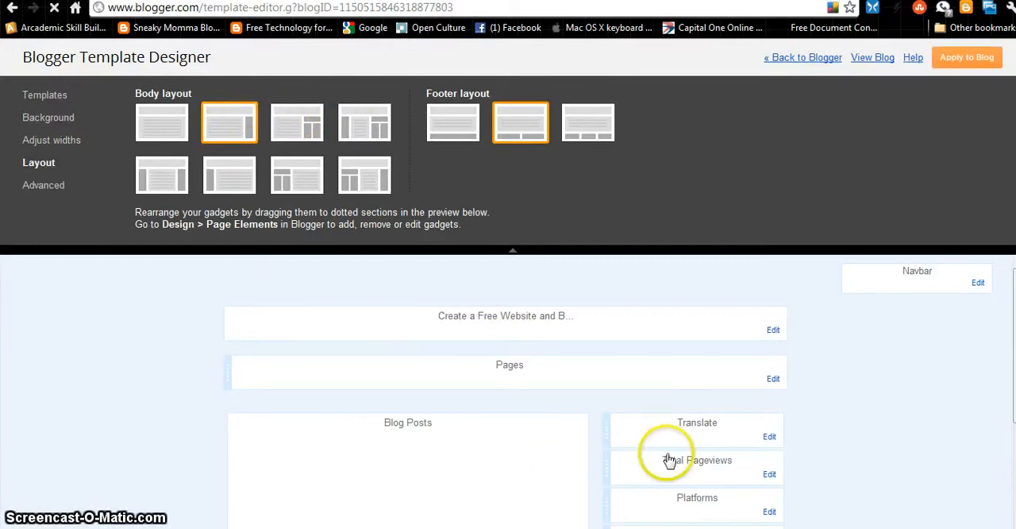
pyautogui.scroll(-3, 669, 460)
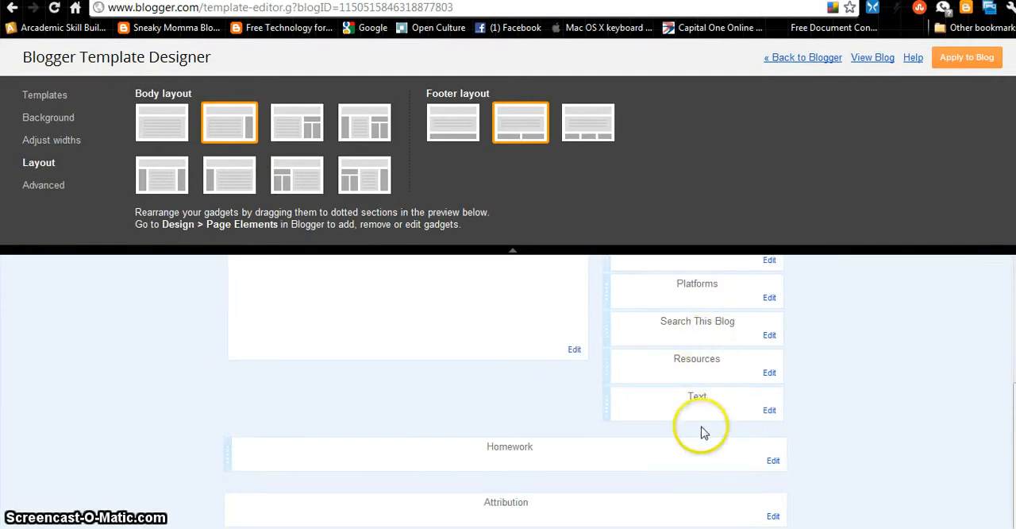
pyautogui.scroll(3, 705, 413)
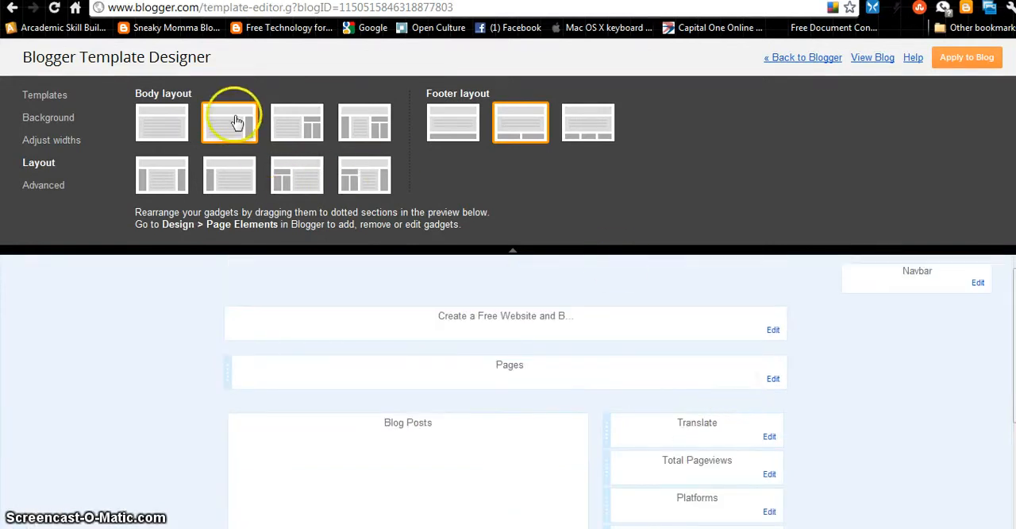
pyautogui.click(155, 178)
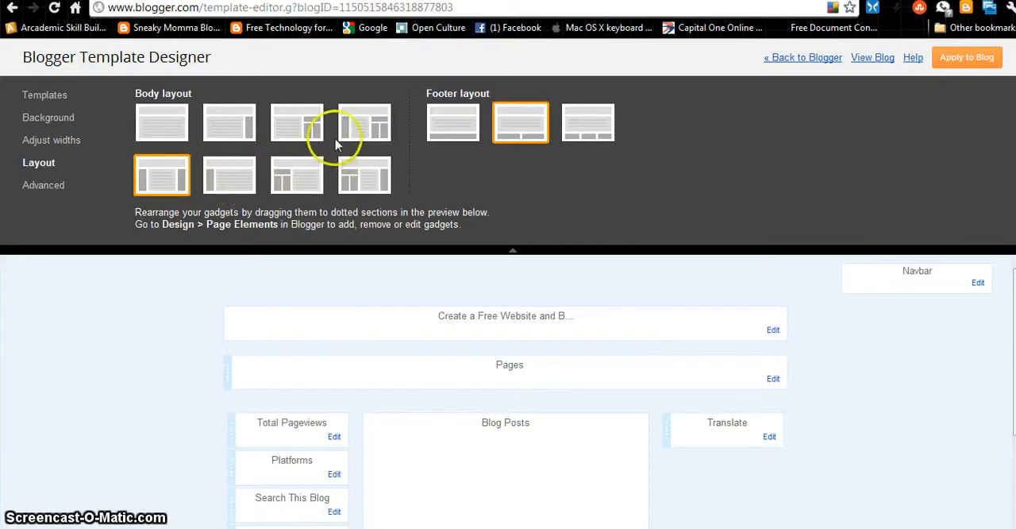
# Set the body layout to a right sidebar split into two columns and apply it to the blog
pyautogui.click(295, 127)
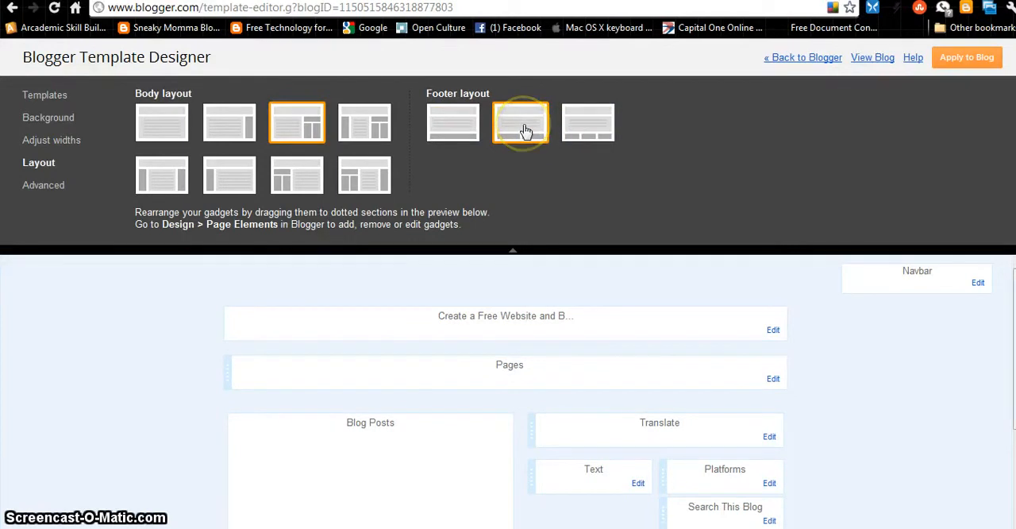
pyautogui.click(973, 59)
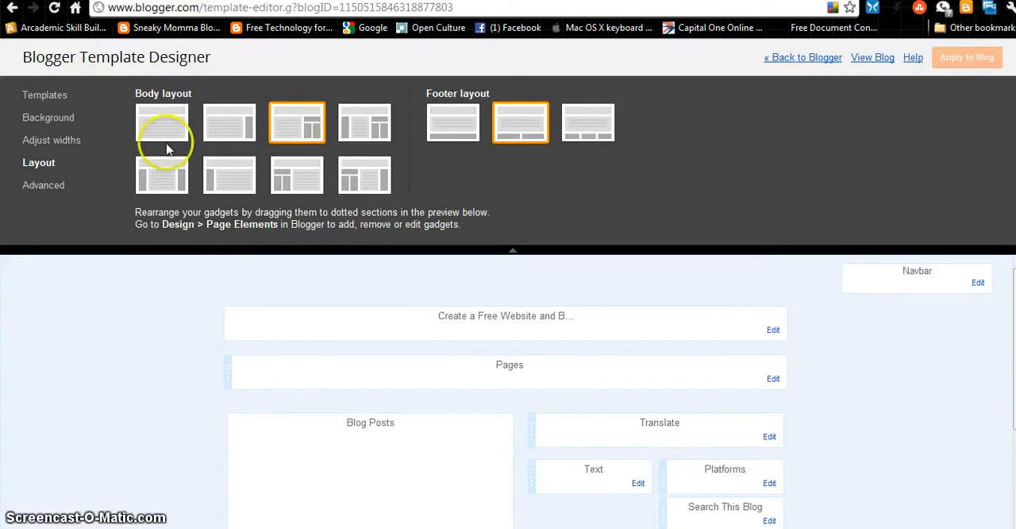
# Try Courier, Georgia, Impact and Times New Roman as the page font, restore Arial and look through the font sizes
pyautogui.click(46, 188)
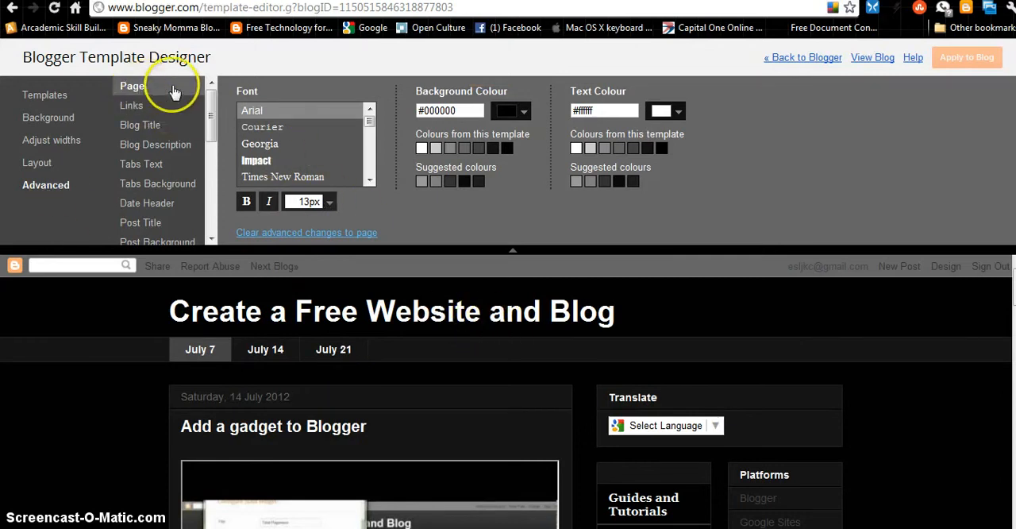
pyautogui.click(264, 129)
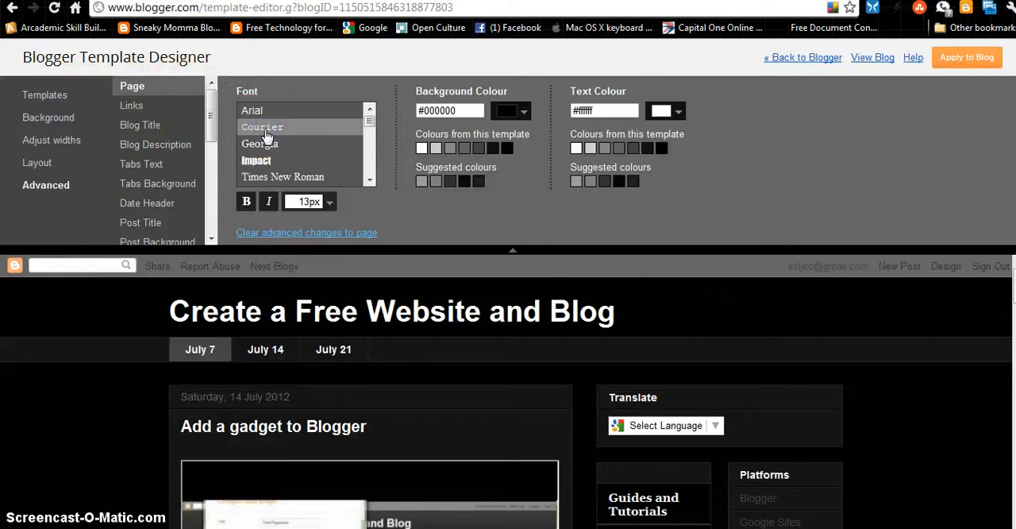
pyautogui.click(264, 144)
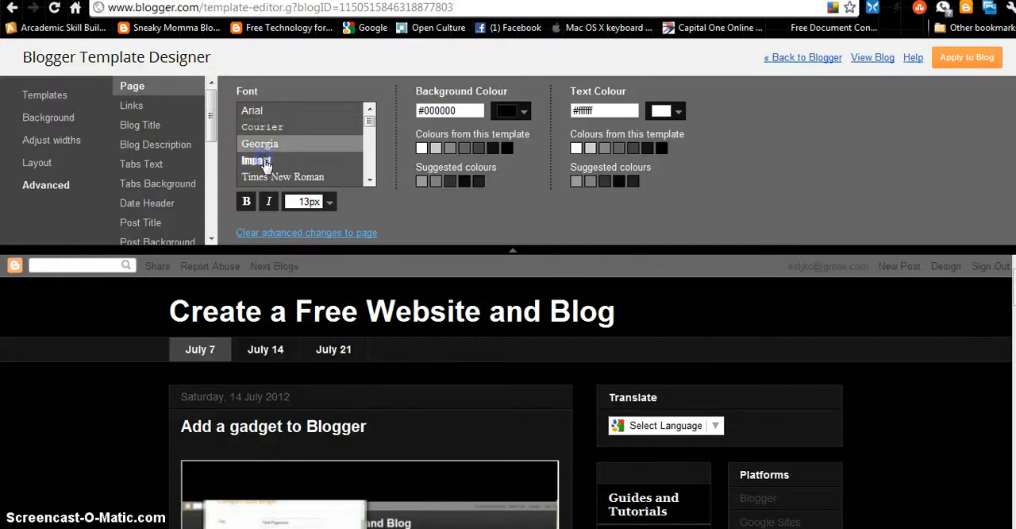
pyautogui.click(266, 162)
pyautogui.click(267, 176)
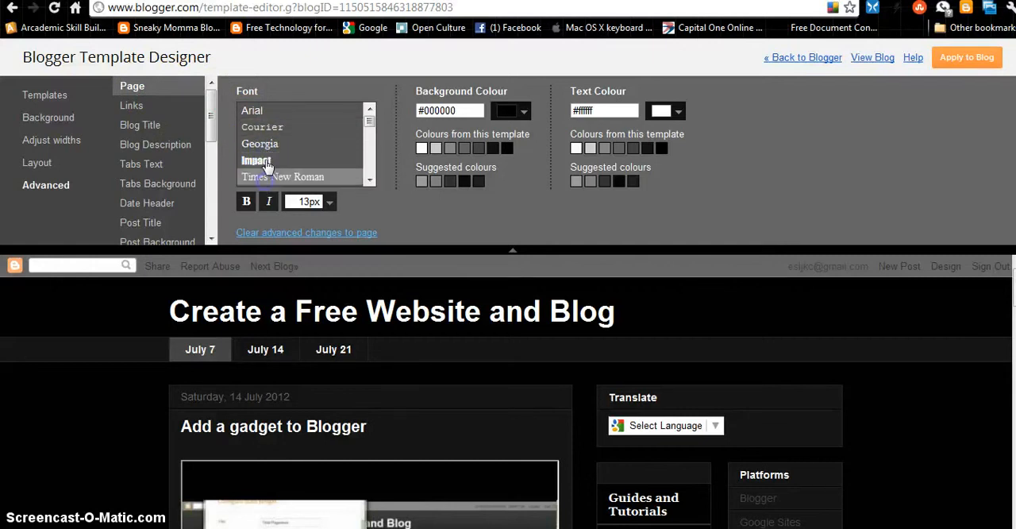
pyautogui.click(302, 111)
pyautogui.click(327, 204)
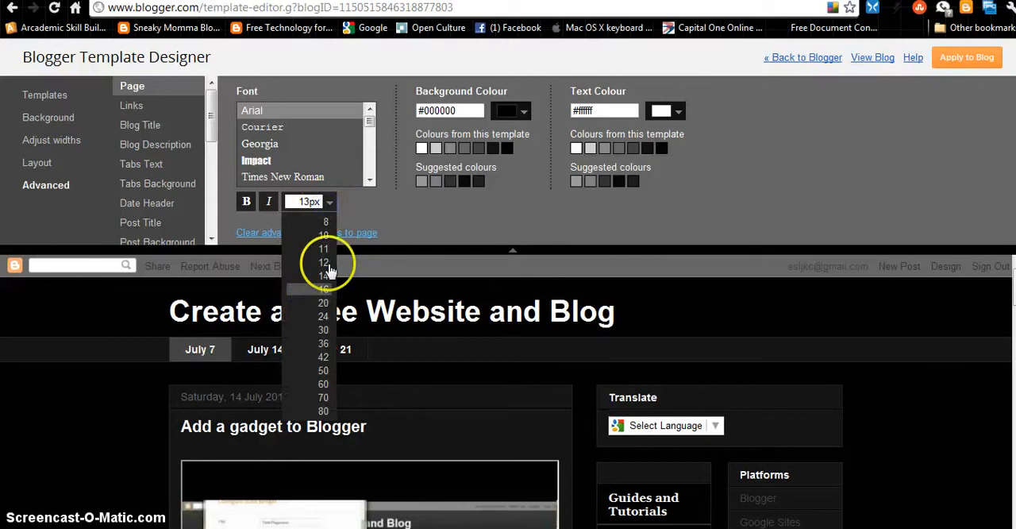
pyautogui.click(329, 201)
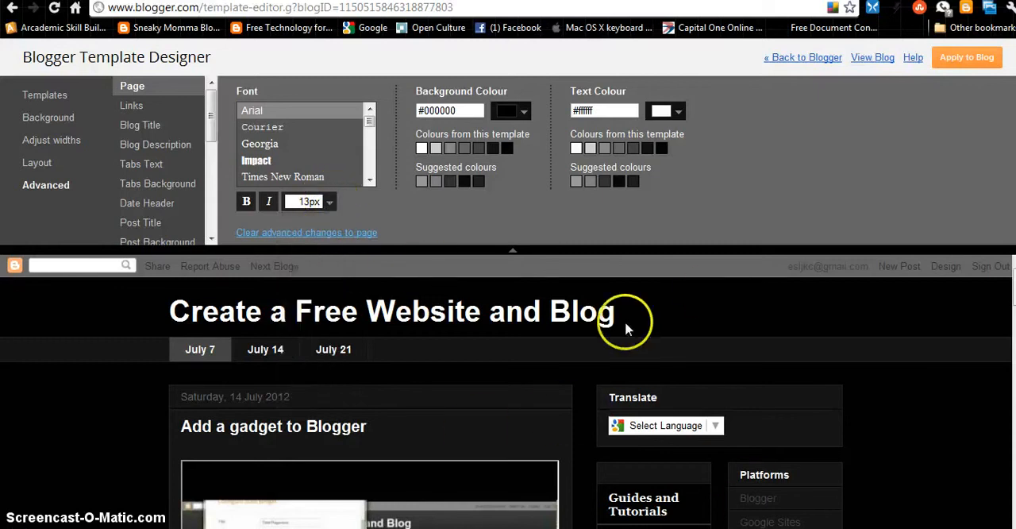
pyautogui.scroll(-3, 617, 343)
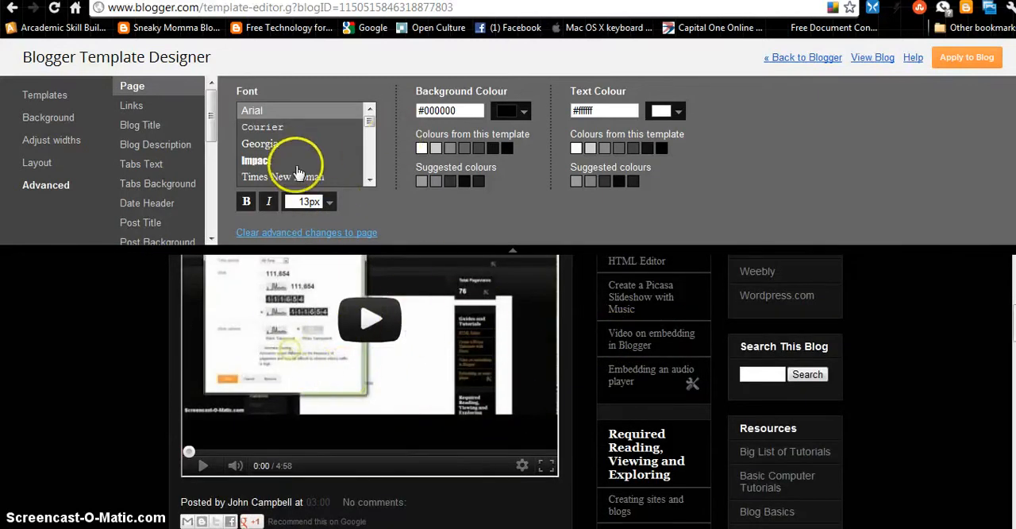
# Try red #bf2727 as the page background colour and set it back to black #000000
pyautogui.click(524, 112)
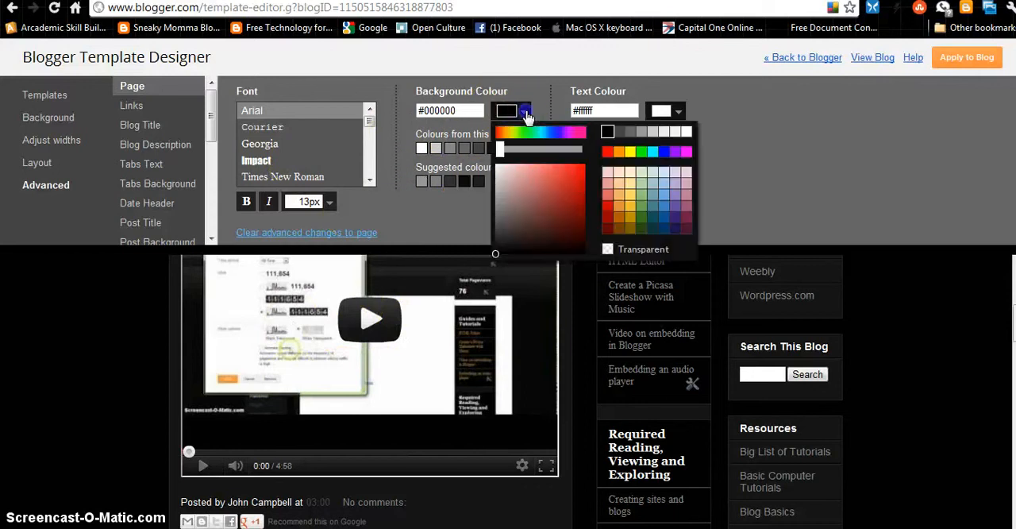
pyautogui.click(567, 189)
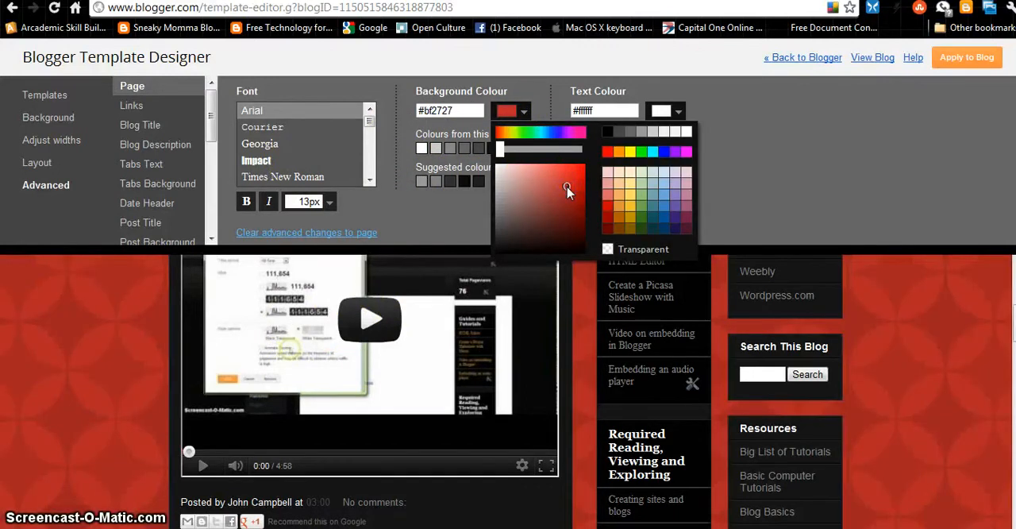
pyautogui.click(608, 133)
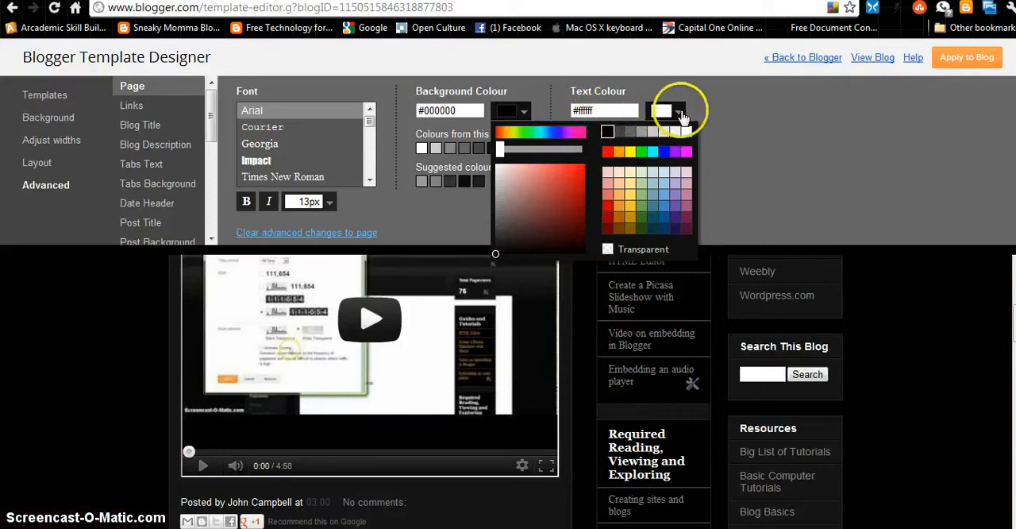
# View the page text colour palette and the link, visited and hover colour settings
pyautogui.click(680, 113)
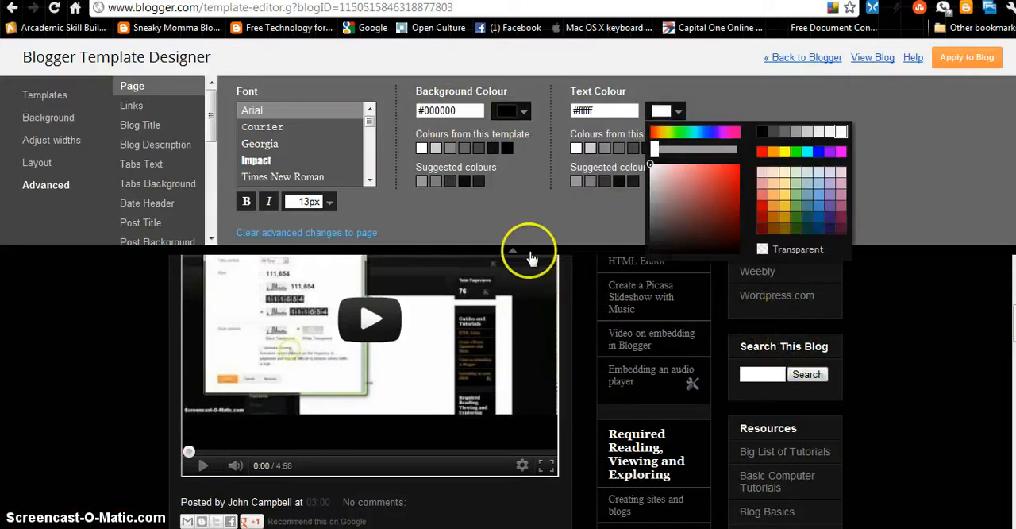
pyautogui.click(132, 107)
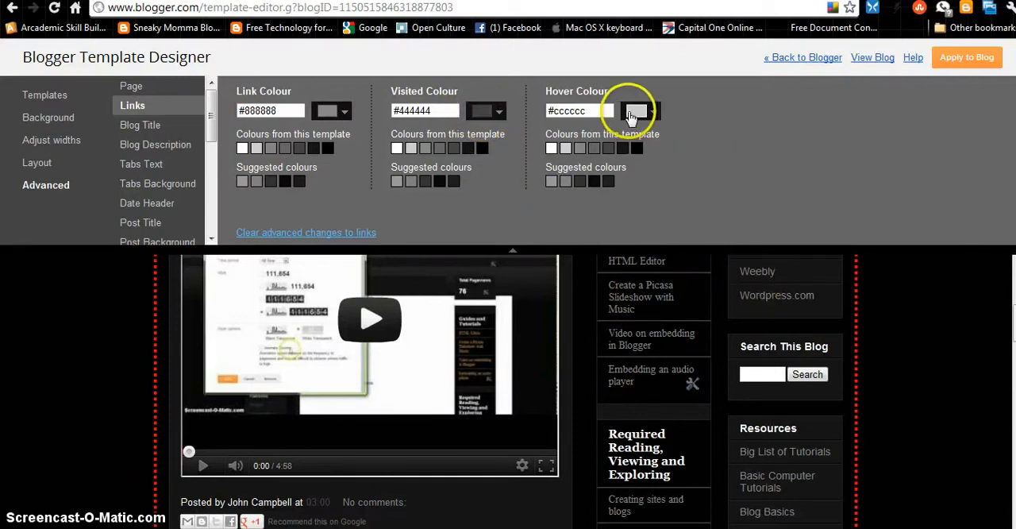
# Try Impact, Courier and Georgia as the blog title font and return it to Arial
pyautogui.click(150, 128)
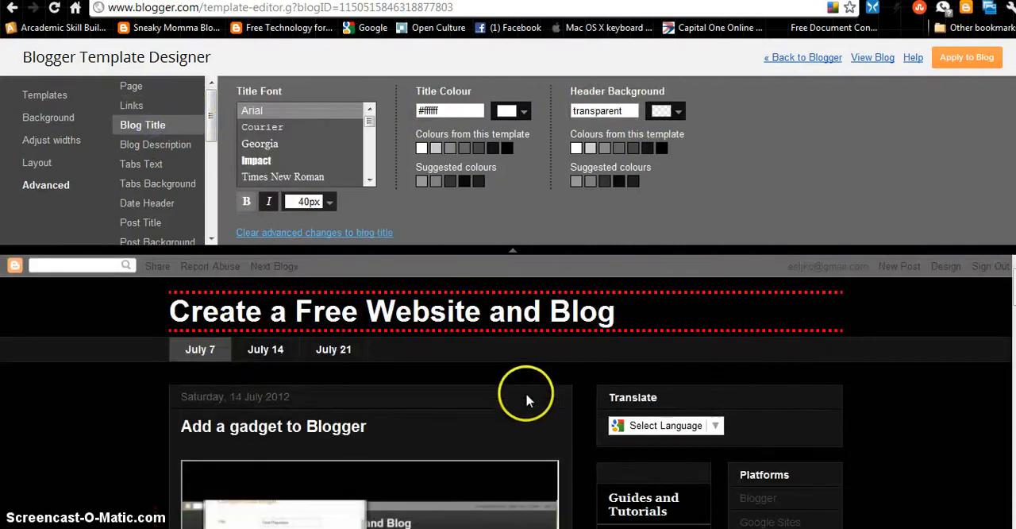
pyautogui.click(259, 160)
pyautogui.click(263, 129)
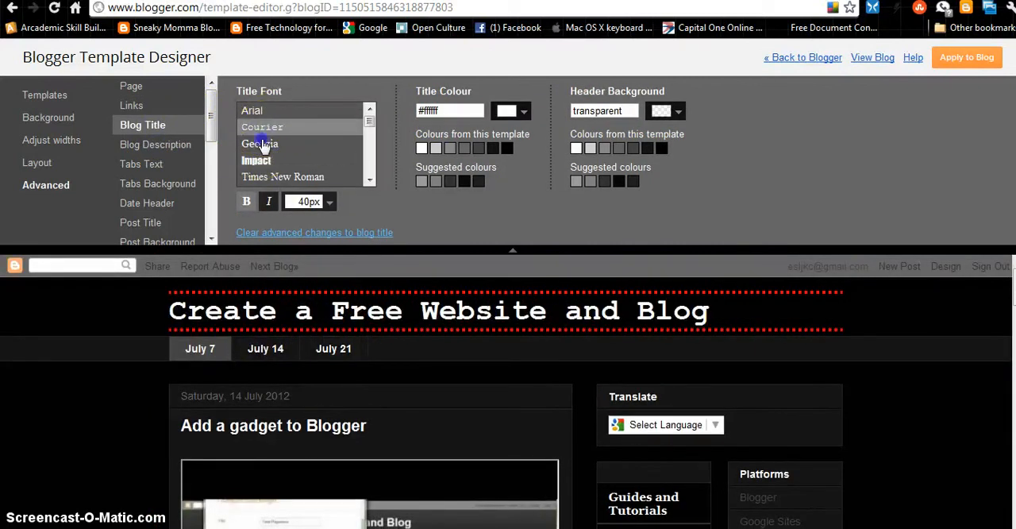
pyautogui.click(265, 145)
pyautogui.click(260, 111)
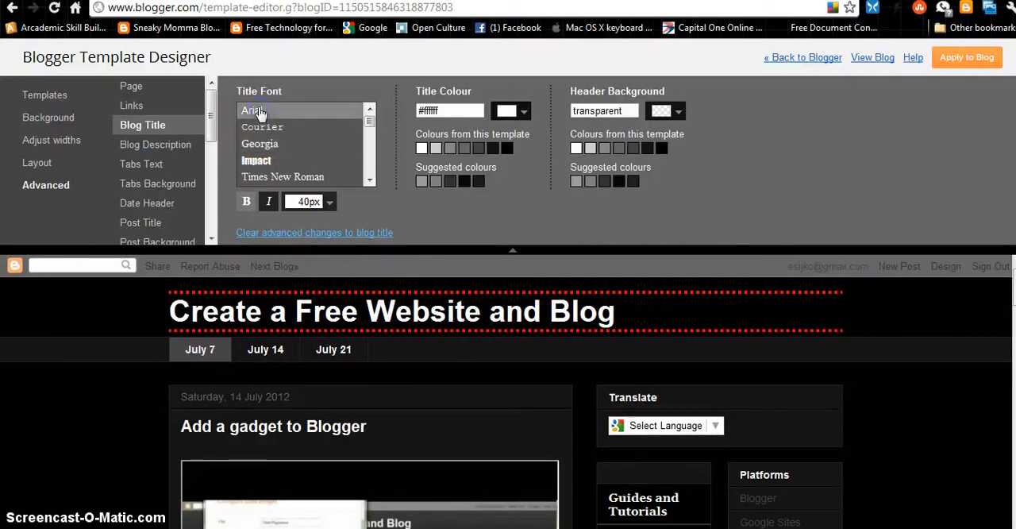
# Try yellow #f1c232 and pale orange #fce5cd as the blog title colour and settle on light grey #cccccc
pyautogui.click(524, 112)
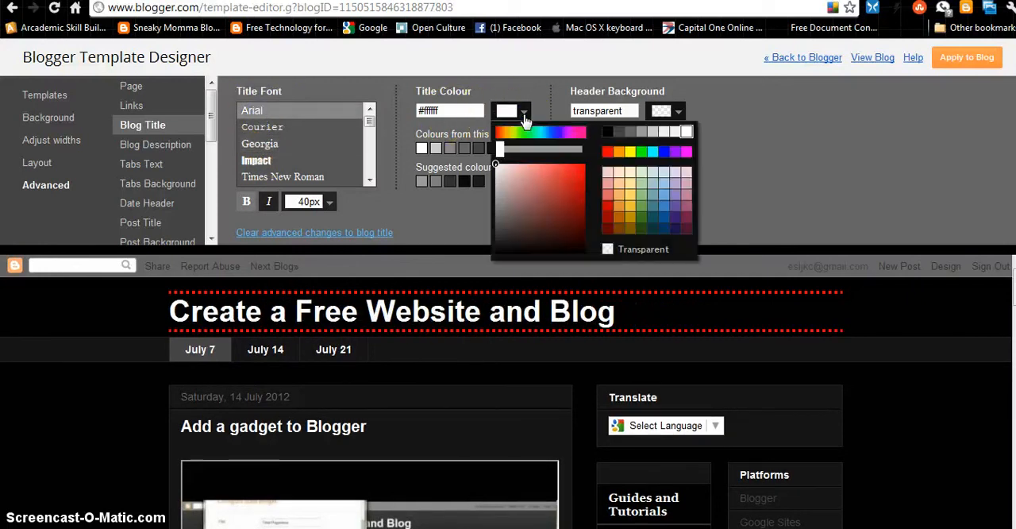
pyautogui.click(564, 176)
pyautogui.click(617, 189)
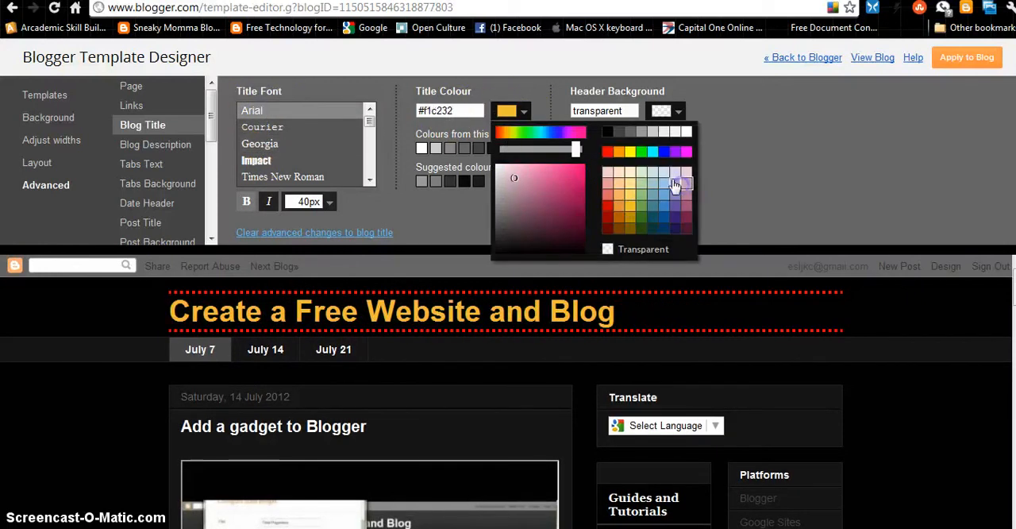
pyautogui.click(618, 173)
pyautogui.click(620, 173)
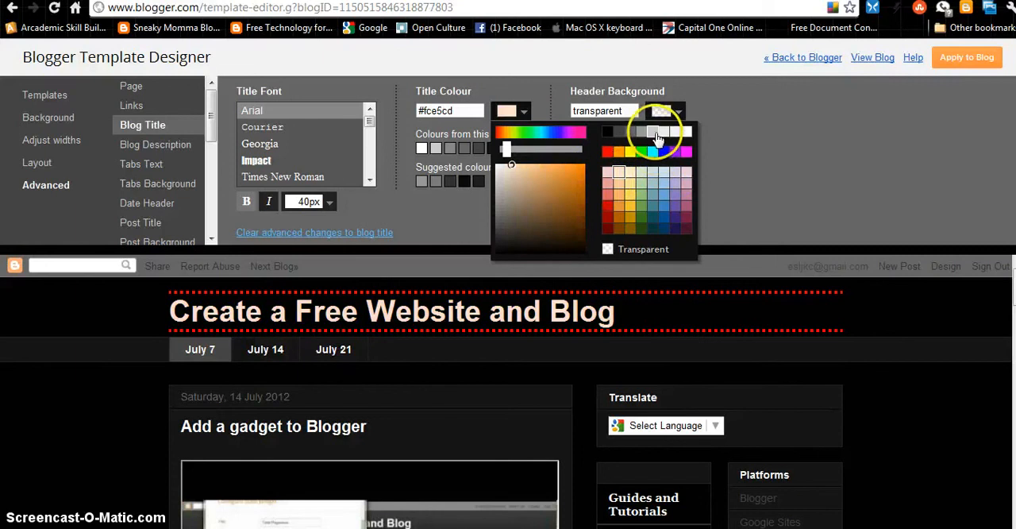
pyautogui.click(654, 133)
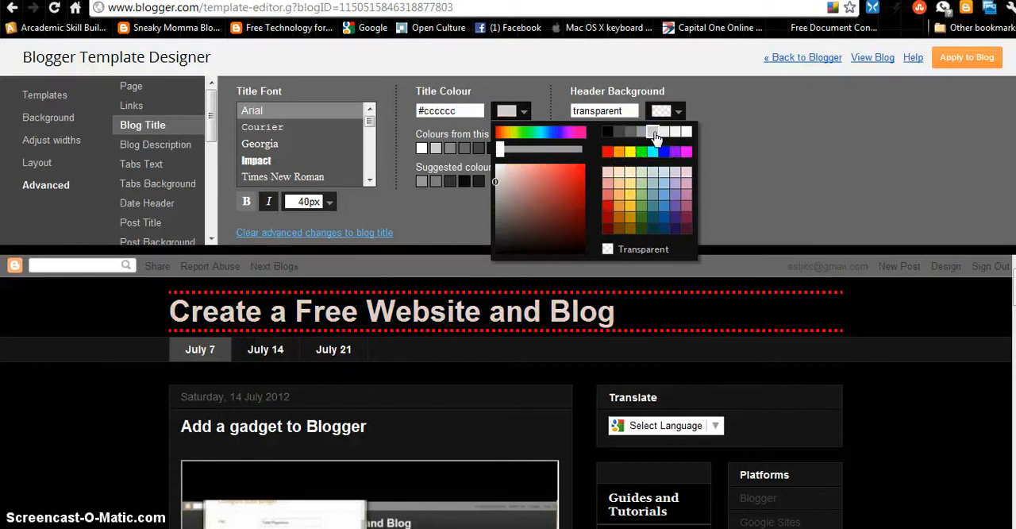
pyautogui.click(806, 150)
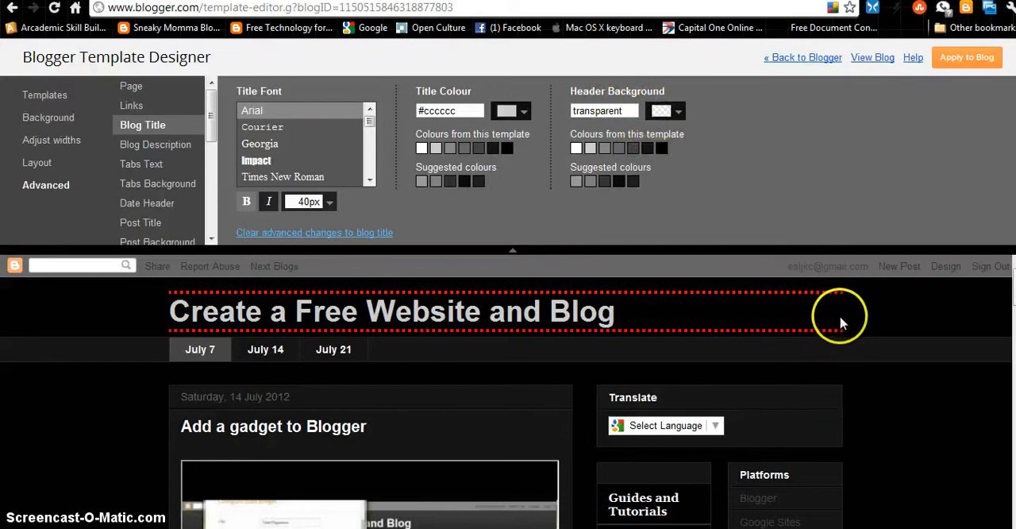
# Try red #b43434 and green #b6d7a8 as the header background and return it to transparent
pyautogui.click(678, 112)
pyautogui.click(714, 189)
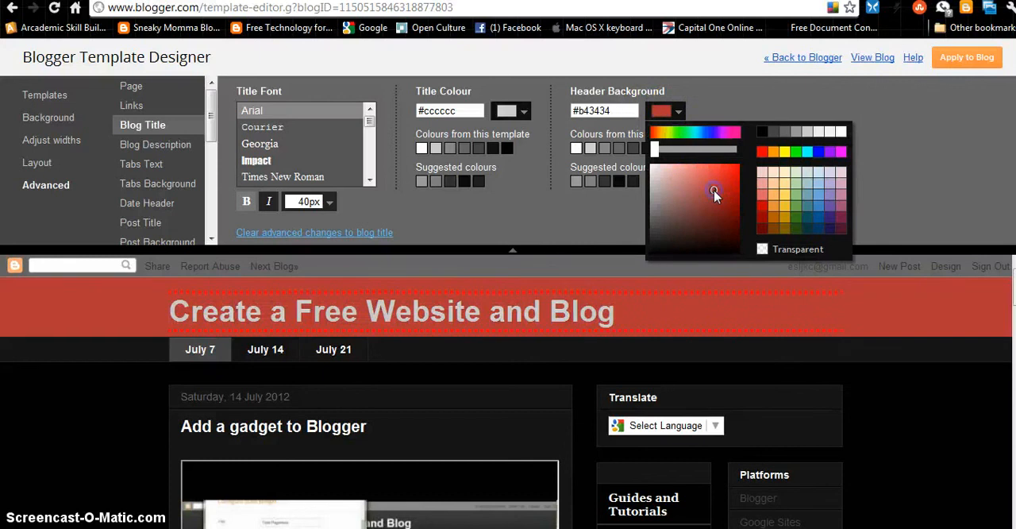
pyautogui.click(796, 183)
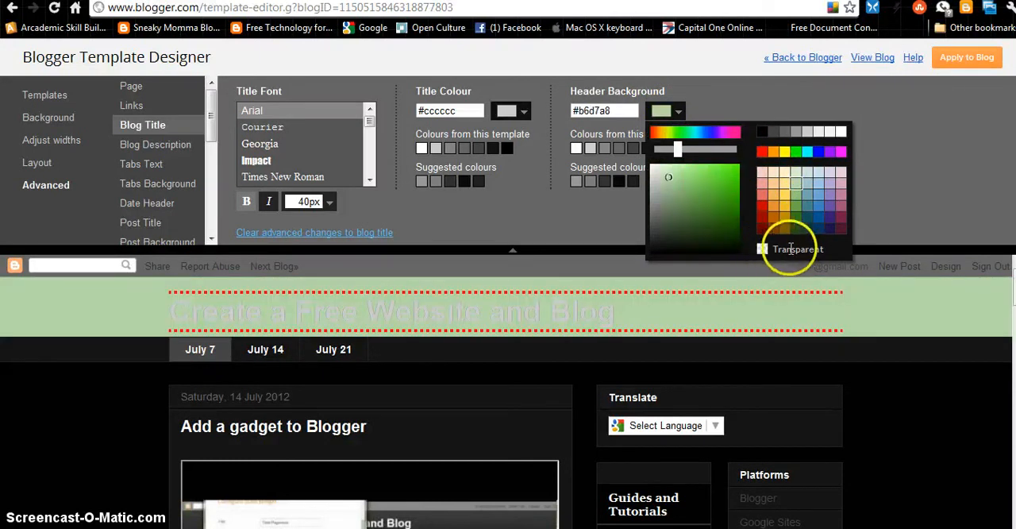
pyautogui.click(764, 250)
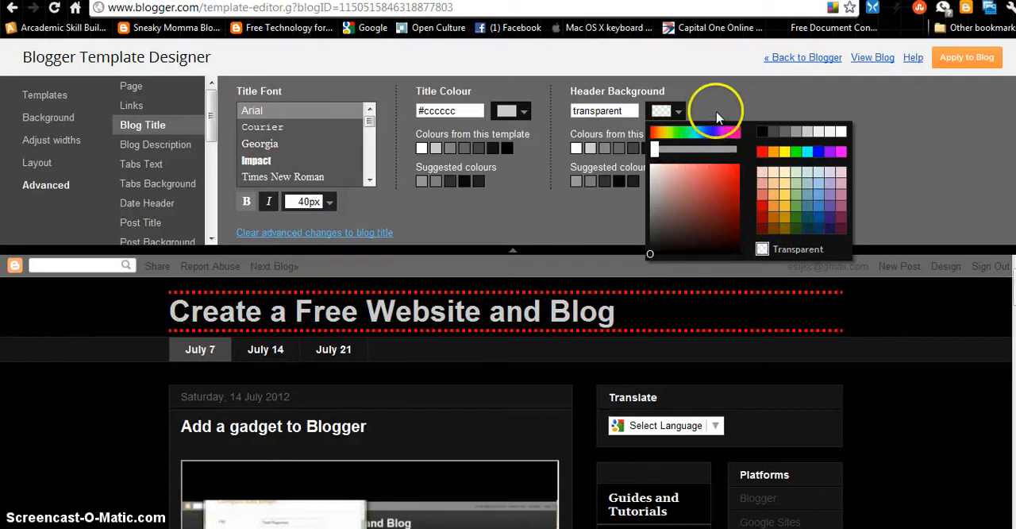
# Apply the template changes to the blog and look through the blog description settings and the remaining advanced categories
pyautogui.click(967, 57)
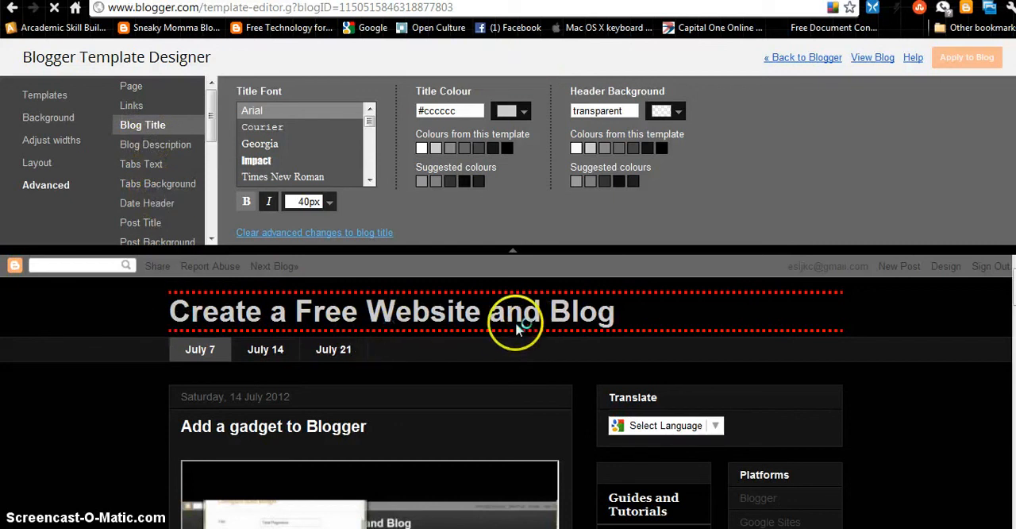
pyautogui.click(163, 145)
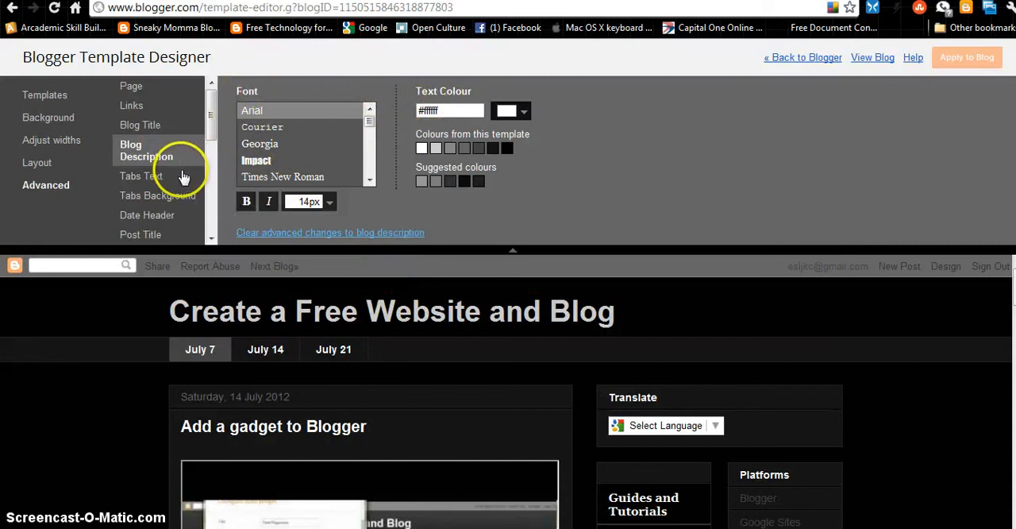
pyautogui.scroll(-5, 182, 176)
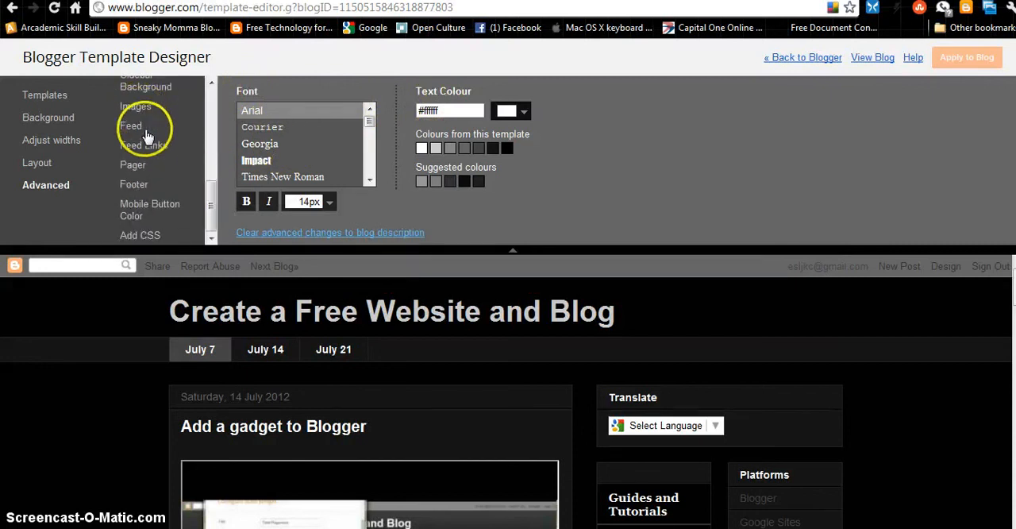
pyautogui.scroll(5, 145, 159)
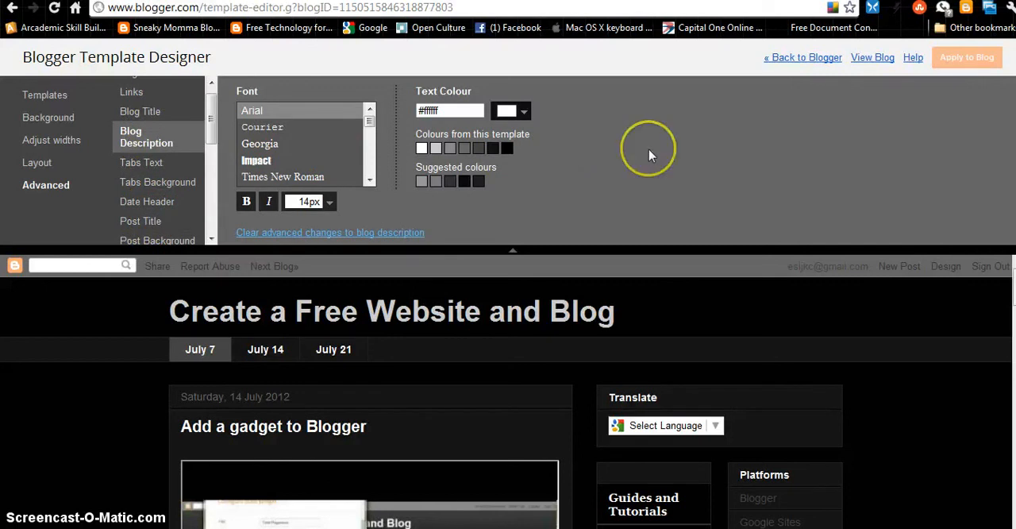
pyautogui.click(963, 59)
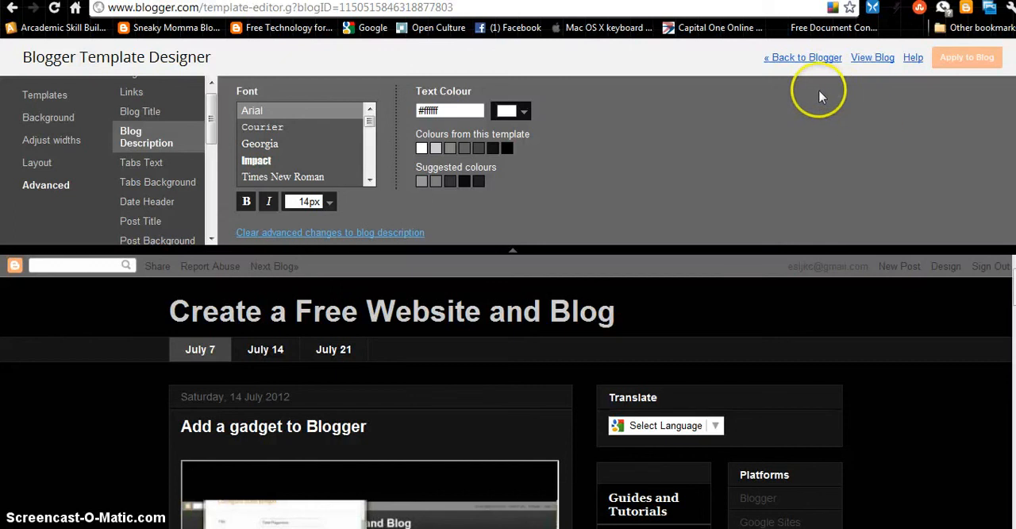
# Leave the Template Designer for the list of blogs and open the management options of Create a Free Website and Blog
pyautogui.click(795, 61)
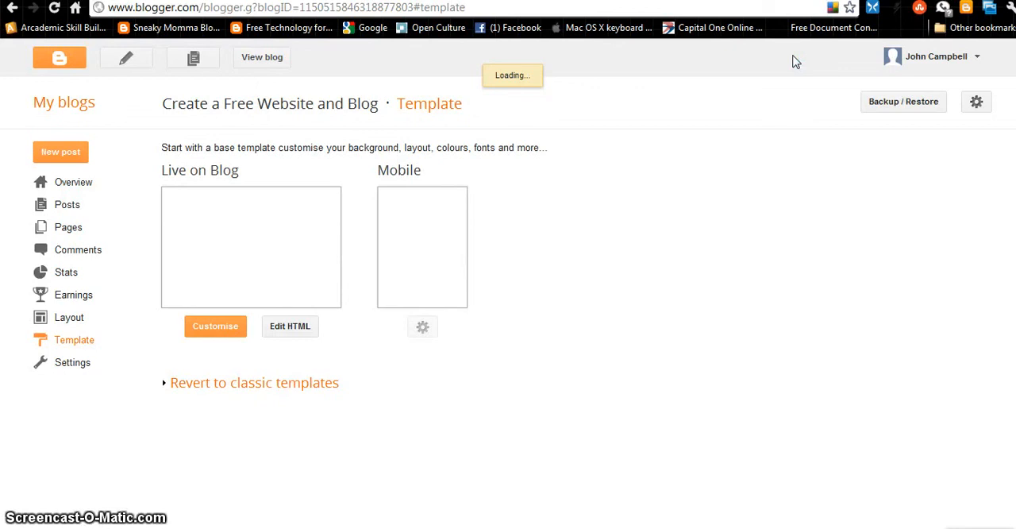
pyautogui.click(59, 61)
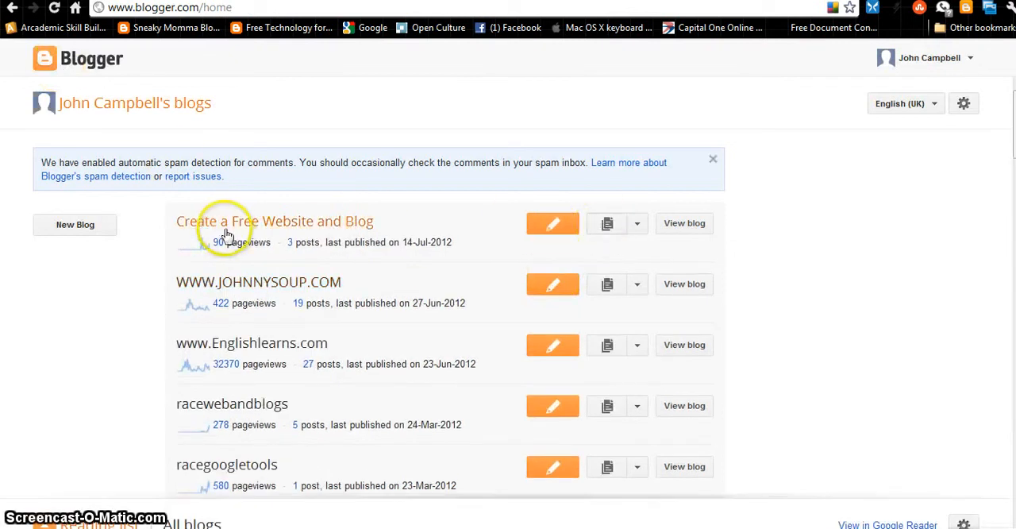
pyautogui.click(638, 223)
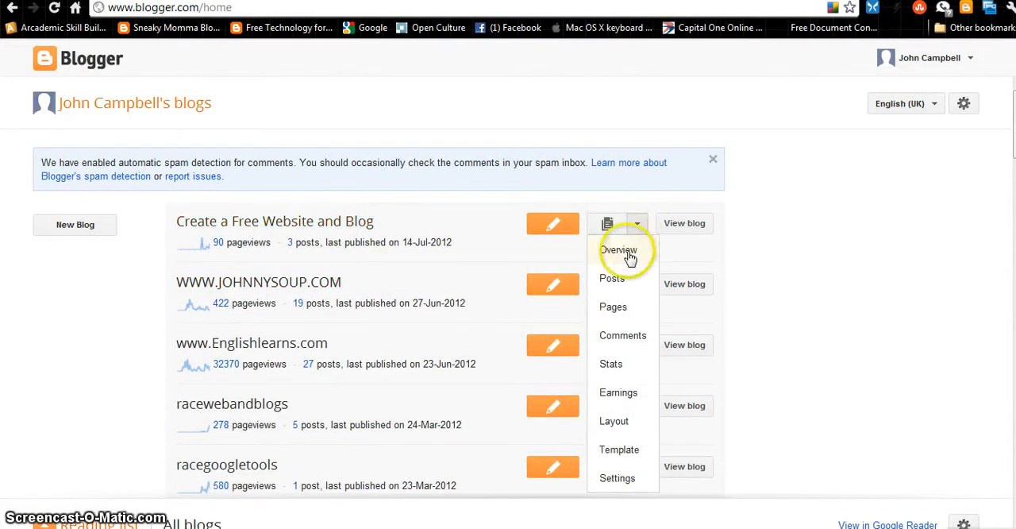